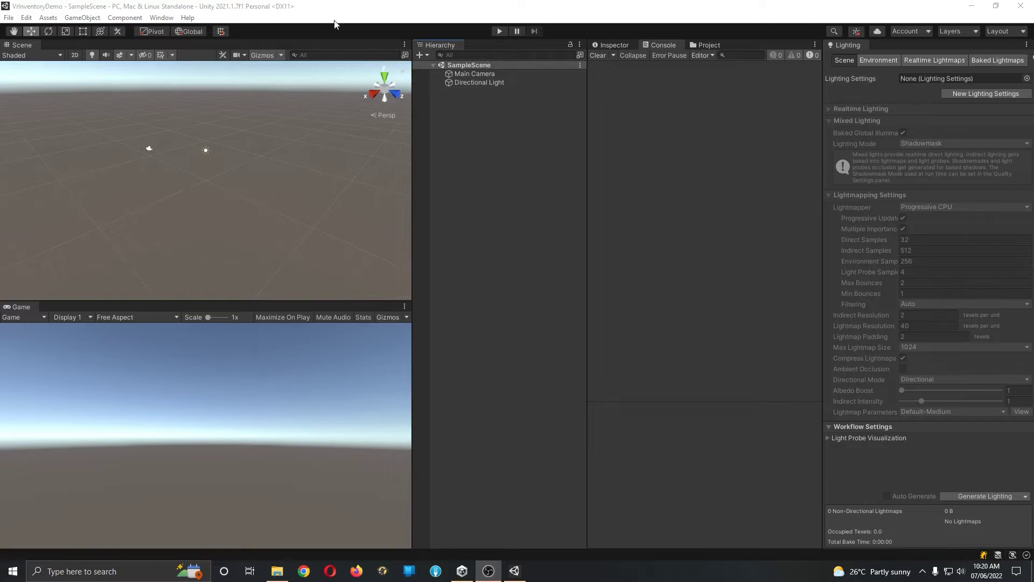
# Step: Install XR Plugin Management from the project settings and enable Oculus as the desktop plug-in provider
pyautogui.click(489, 179)
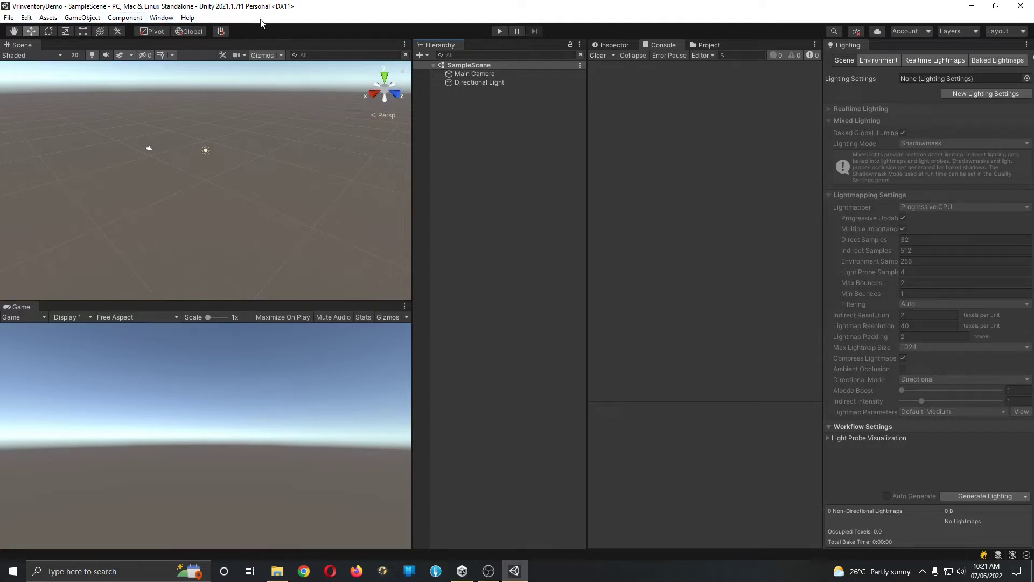
pyautogui.click(26, 18)
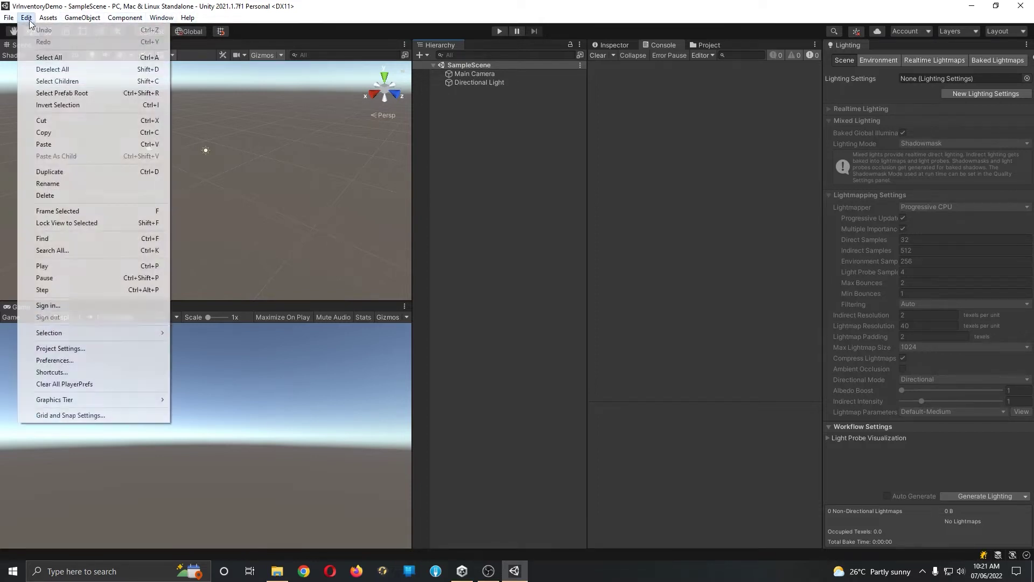
pyautogui.click(59, 349)
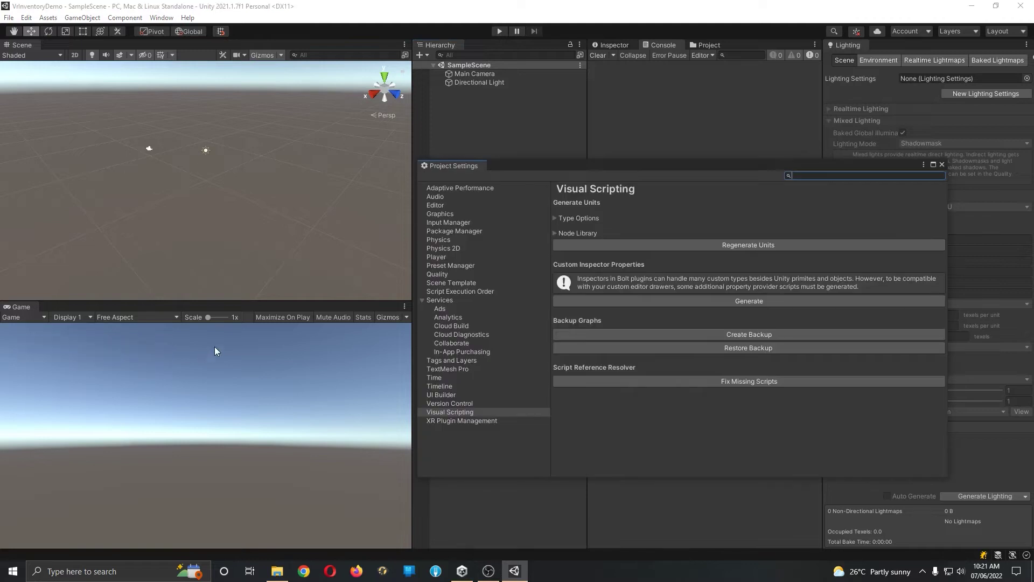
pyautogui.moveTo(673, 168); pyautogui.dragTo(396, 111)
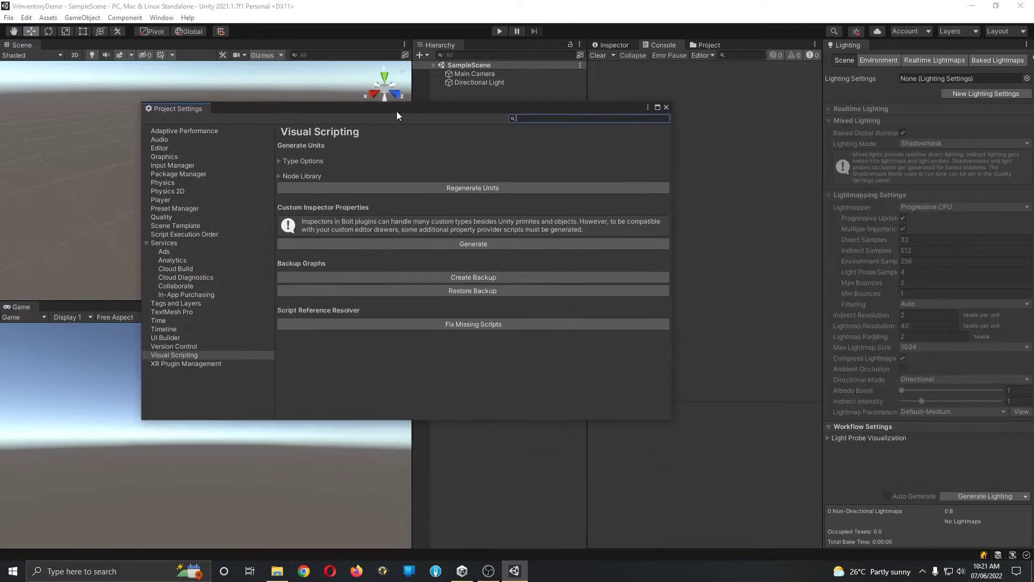
pyautogui.click(156, 364)
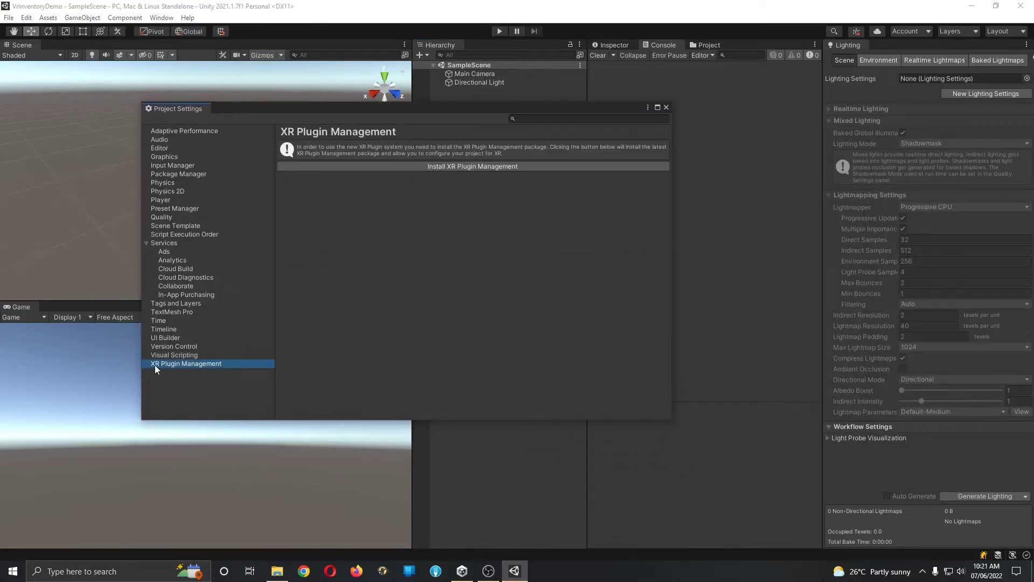
pyautogui.click(467, 166)
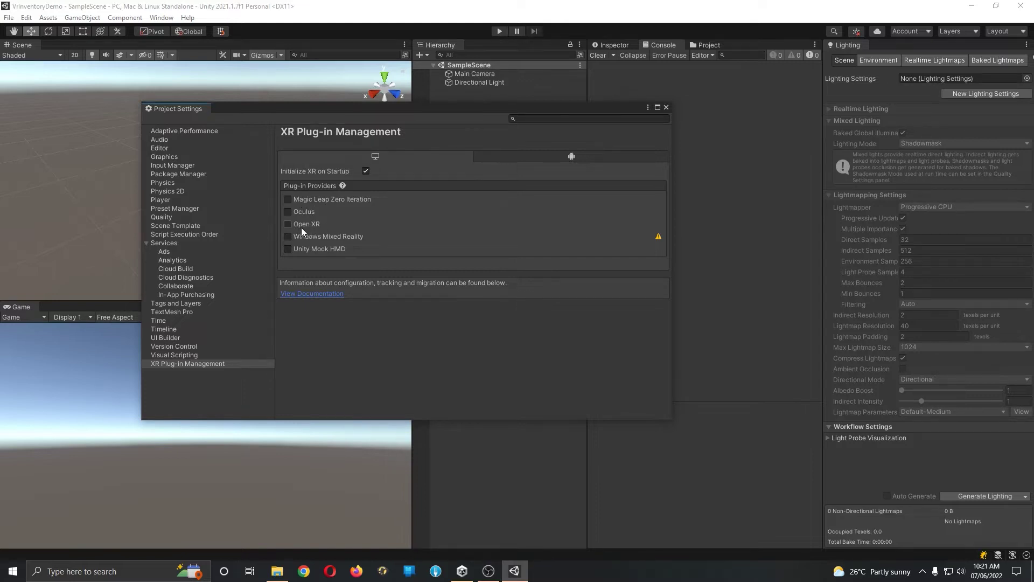
pyautogui.click(287, 211)
# Step: Enable pre-release packages in the project's Package Manager settings and close the settings window
pyautogui.click(161, 18)
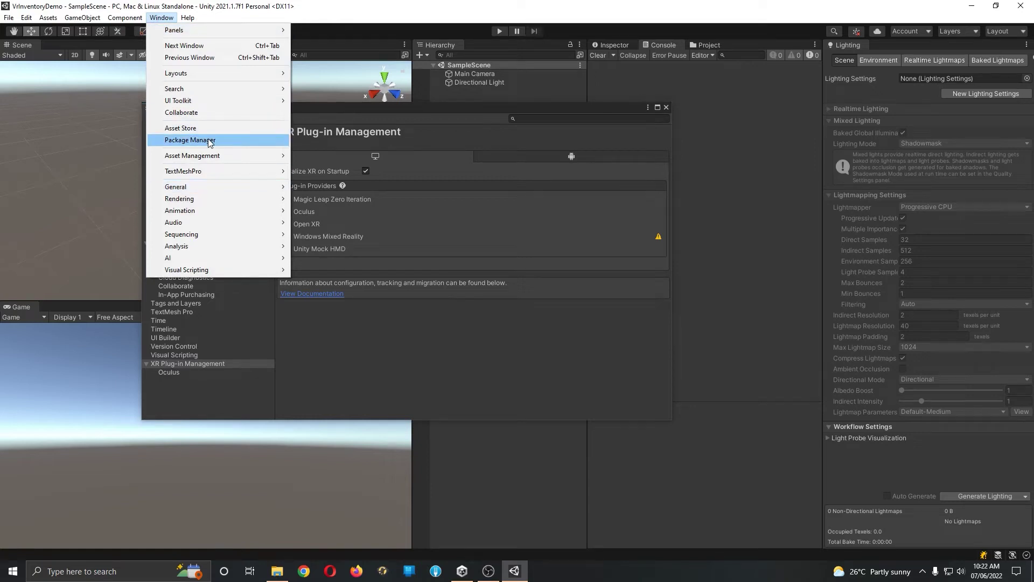
pyautogui.click(416, 372)
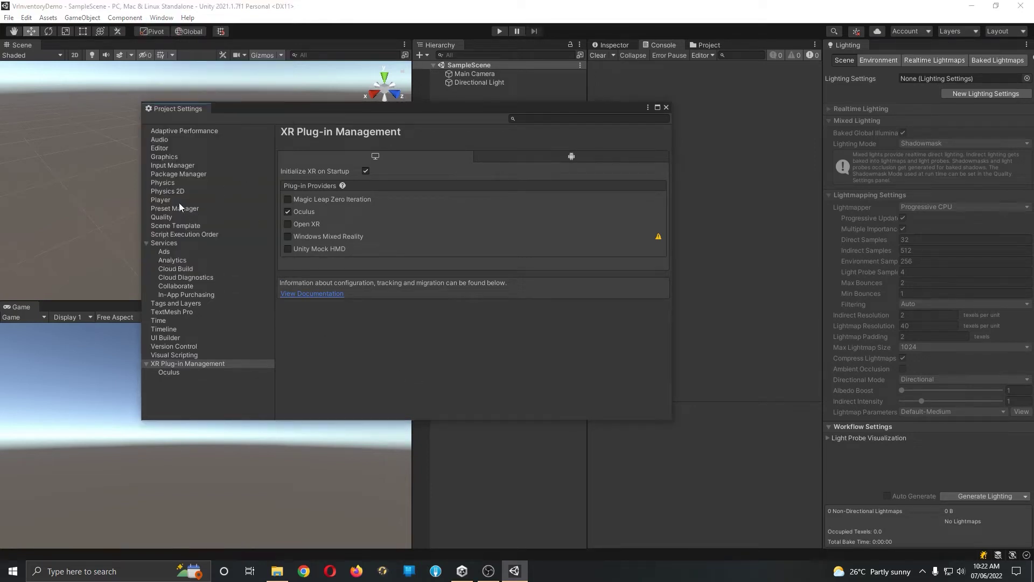
pyautogui.click(192, 174)
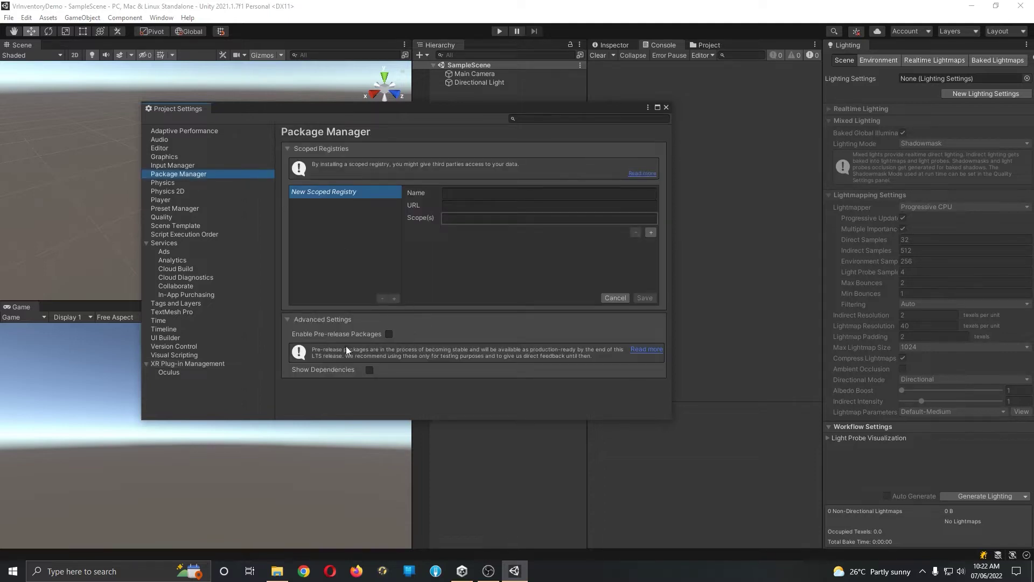
pyautogui.click(388, 334)
pyautogui.click(546, 314)
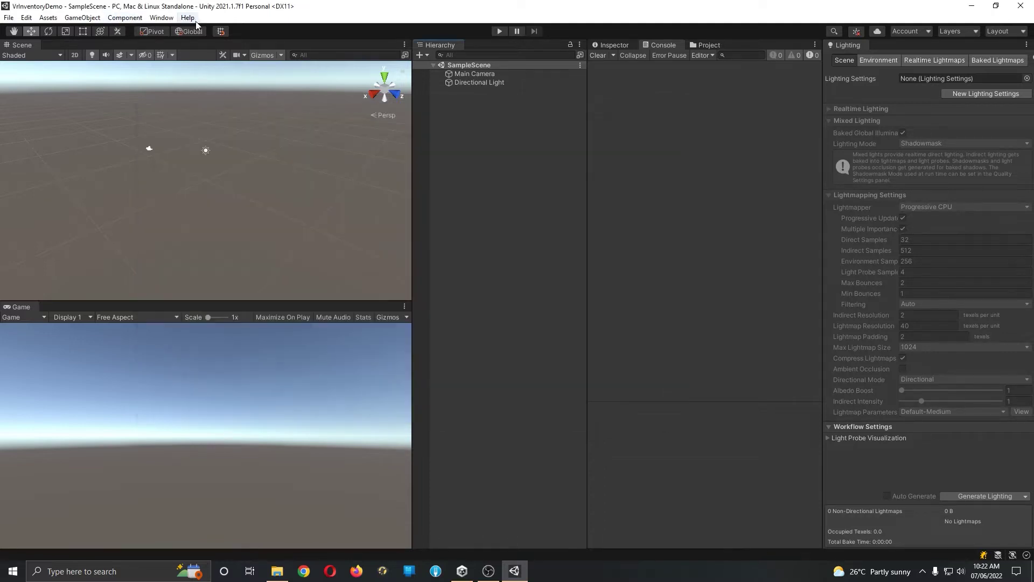
# Step: Open the Package Manager, list the Unity Registry packages and search for "xr"
pyautogui.click(162, 18)
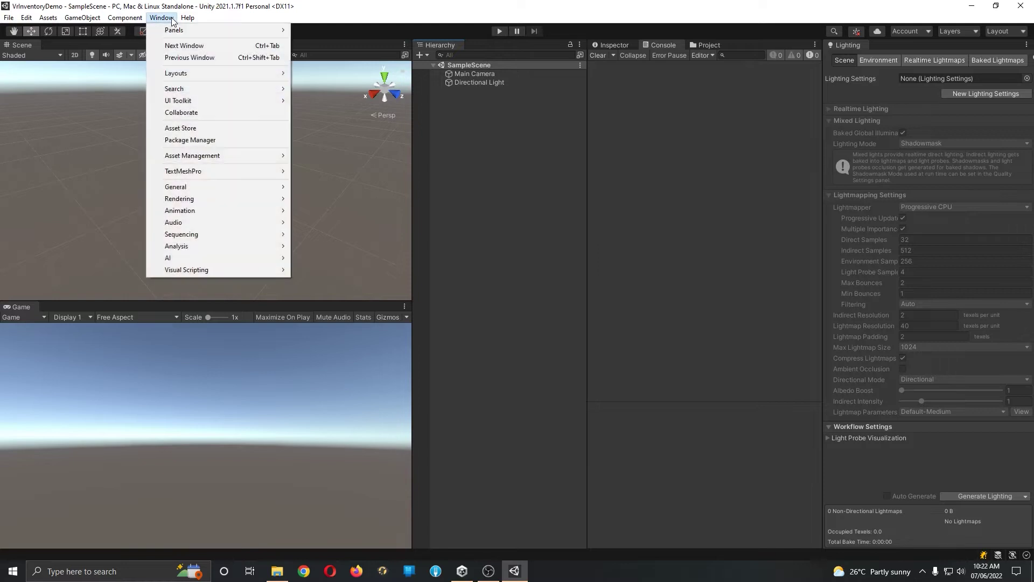
pyautogui.click(206, 140)
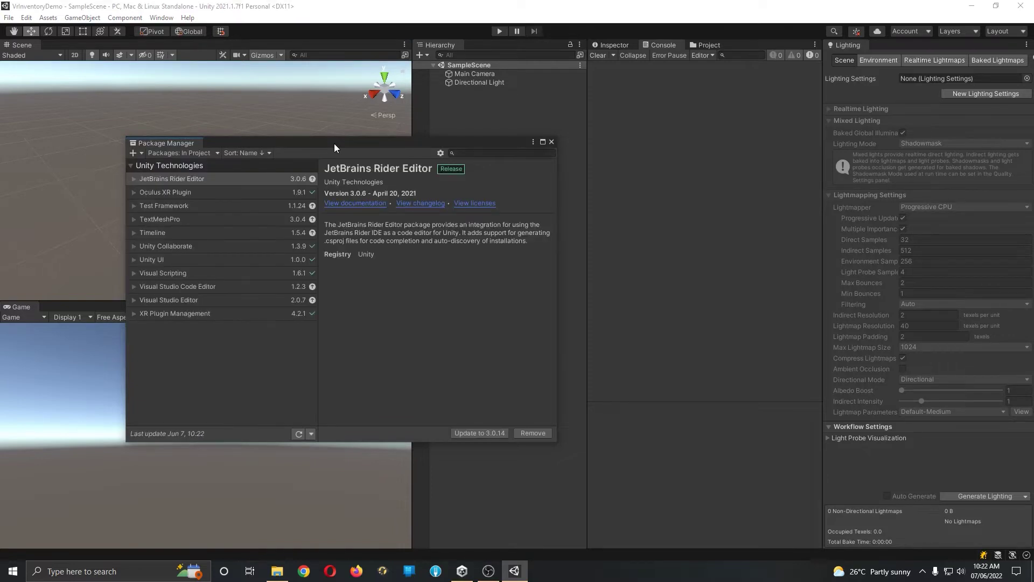
pyautogui.click(204, 154)
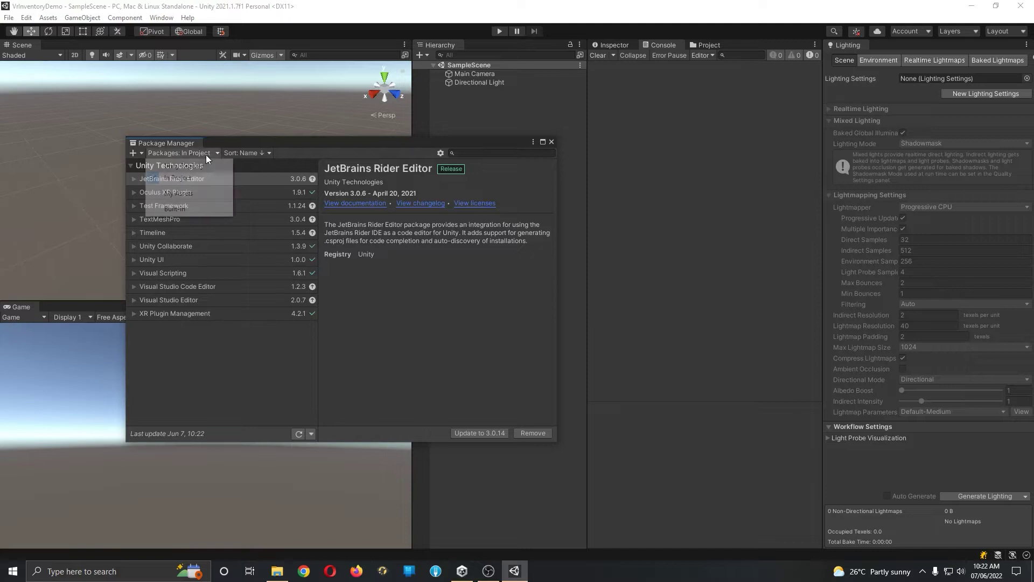
pyautogui.click(188, 164)
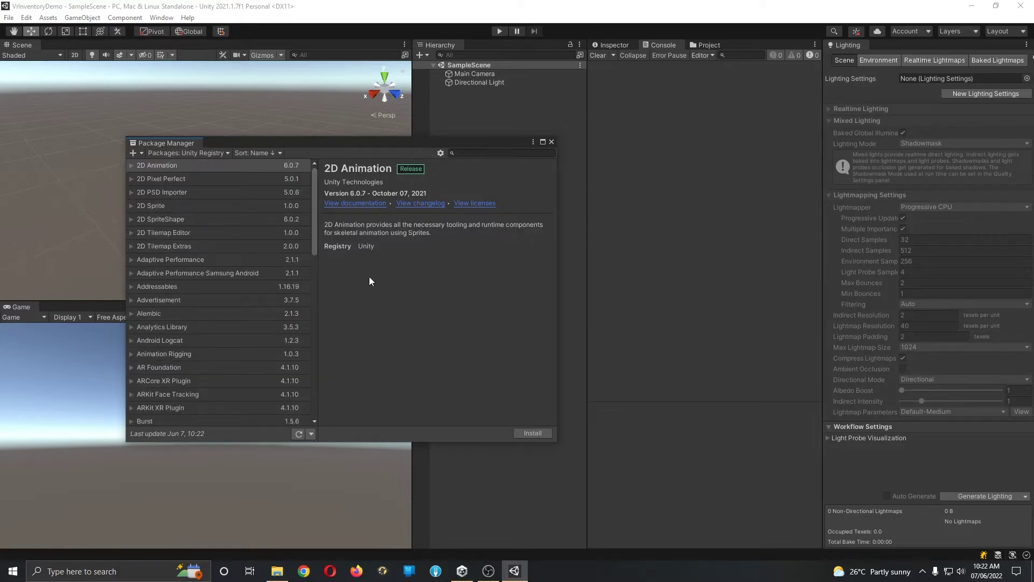
pyautogui.click(518, 154)
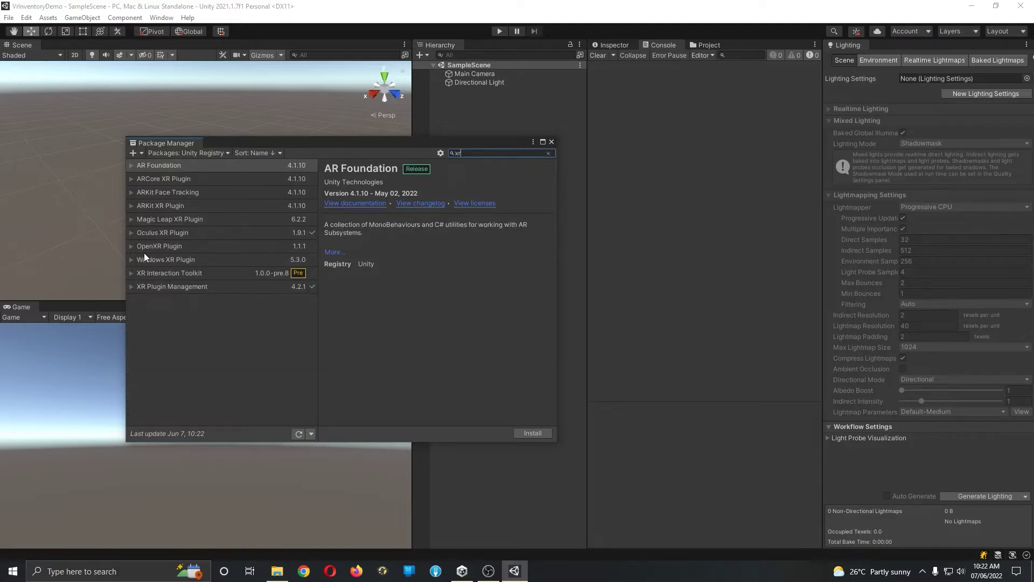
# Step: Install OpenXR Plugin 1.1.1 and agree to enable the new input system backends with an editor restart
pyautogui.click(172, 245)
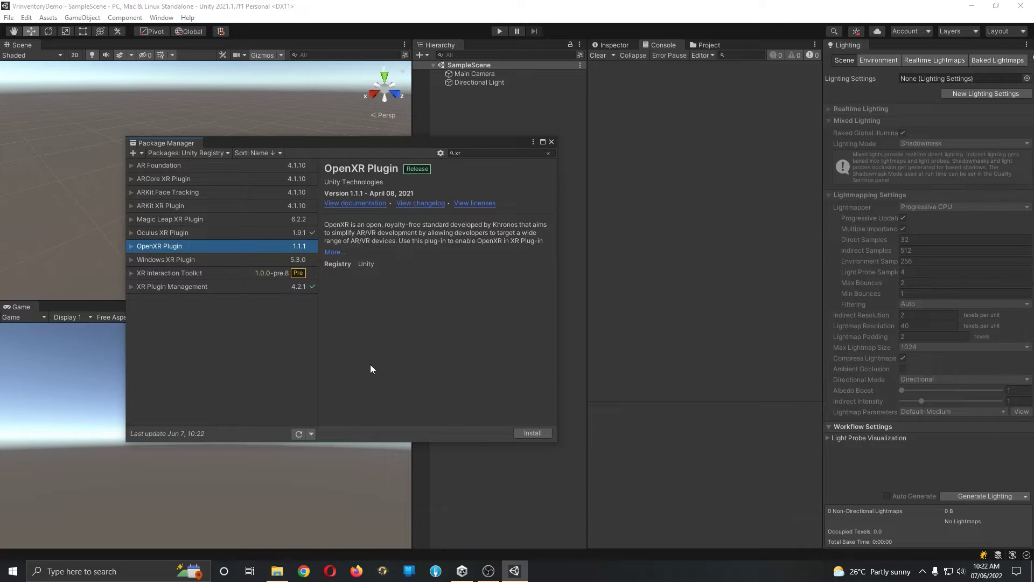
pyautogui.click(533, 434)
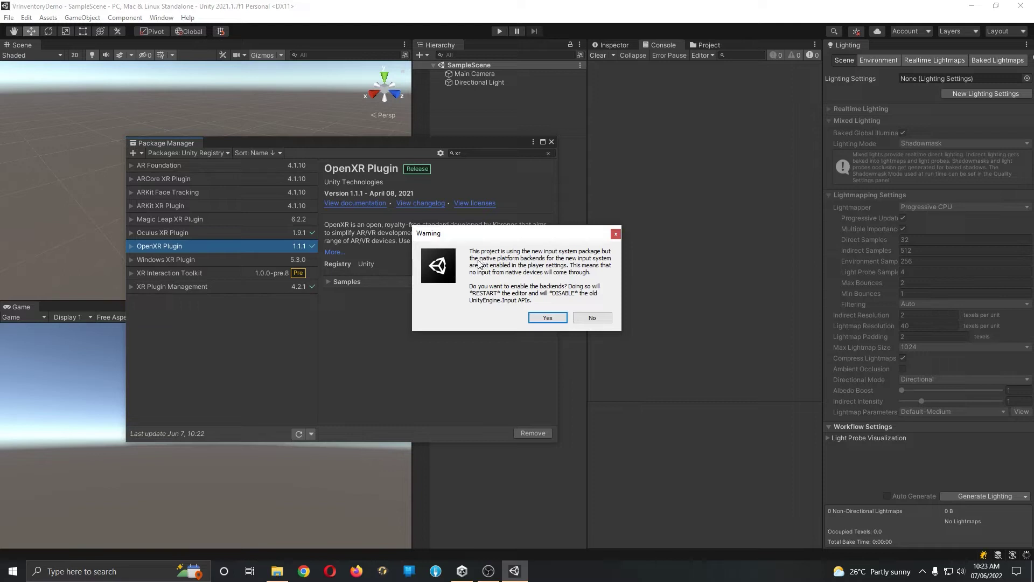
pyautogui.moveTo(492, 235); pyautogui.dragTo(425, 246)
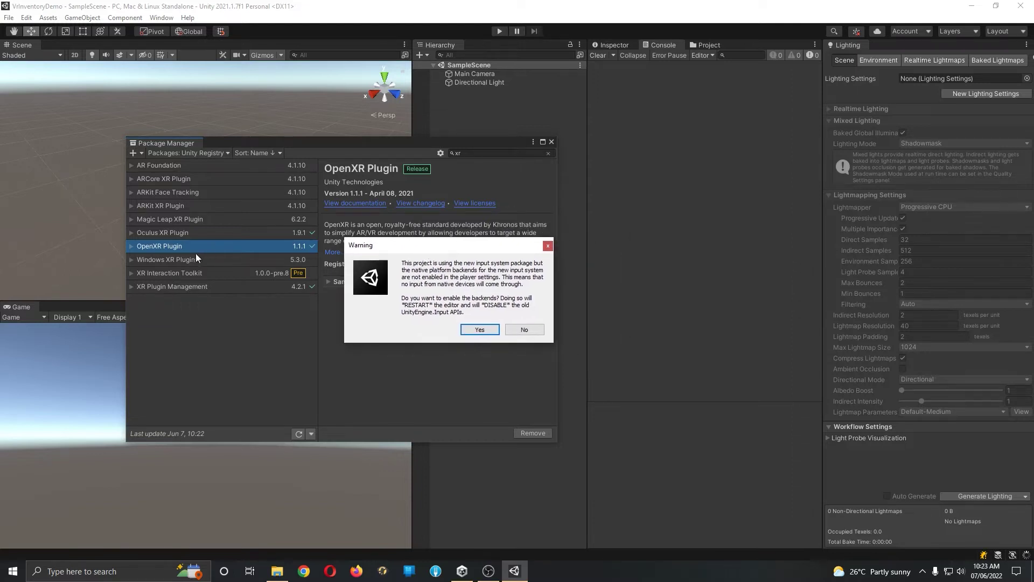
pyautogui.click(476, 329)
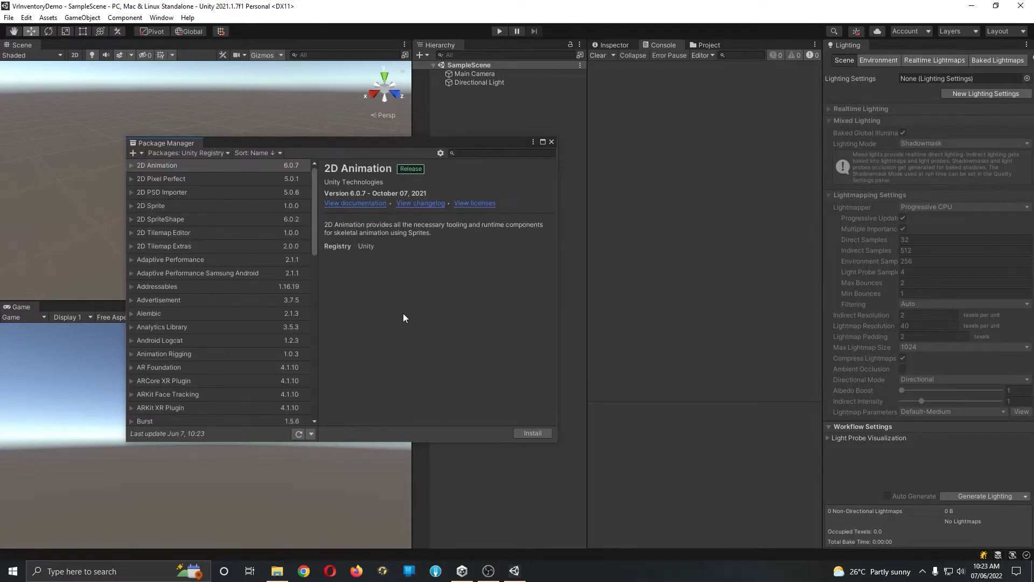
# Step: Search the Unity Registry for "xr" again and install XR Interaction Toolkit 1.0.0-pre.8
pyautogui.click(473, 154)
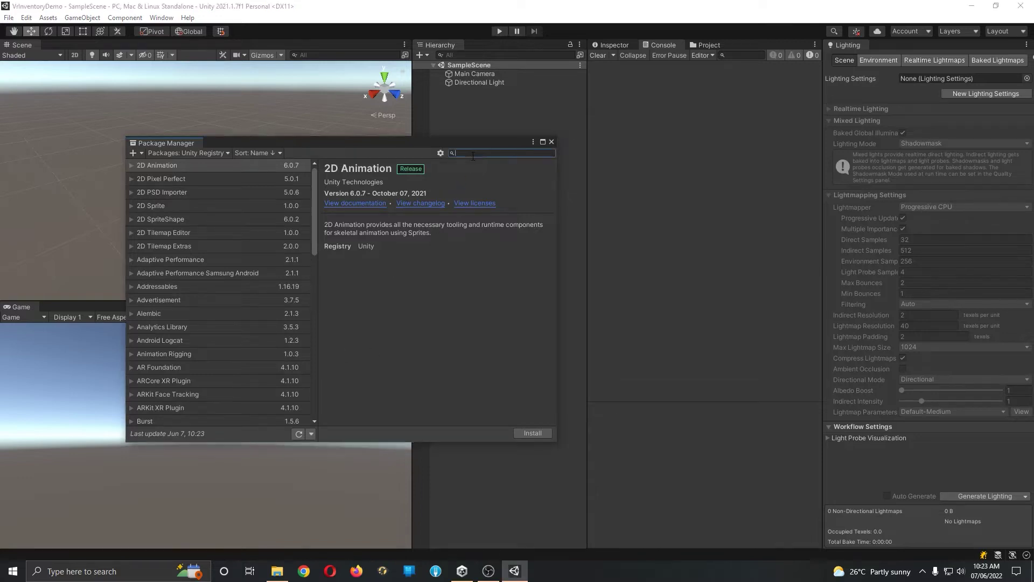
pyautogui.write('xr')
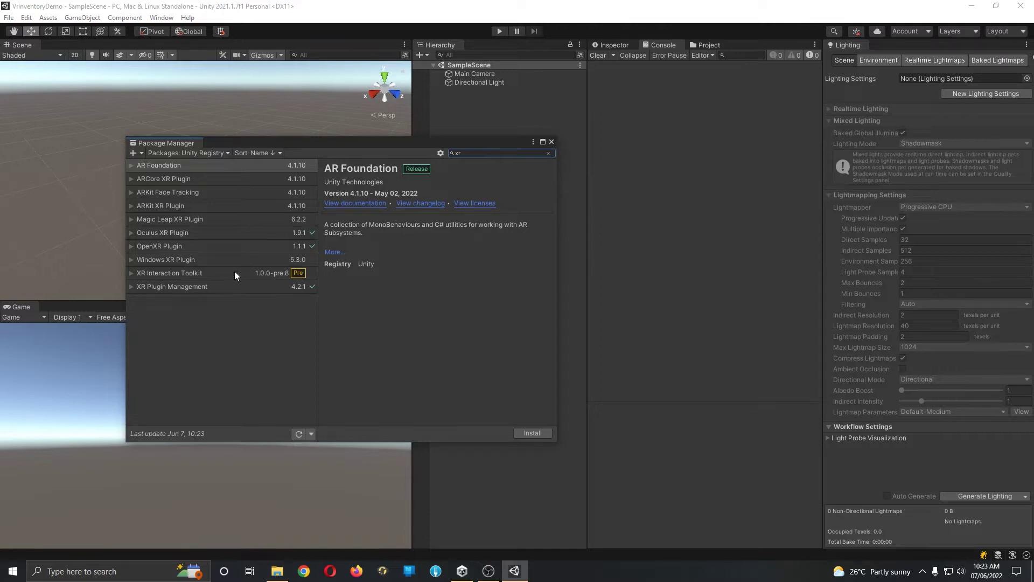
pyautogui.moveTo(247, 144); pyautogui.dragTo(230, 76)
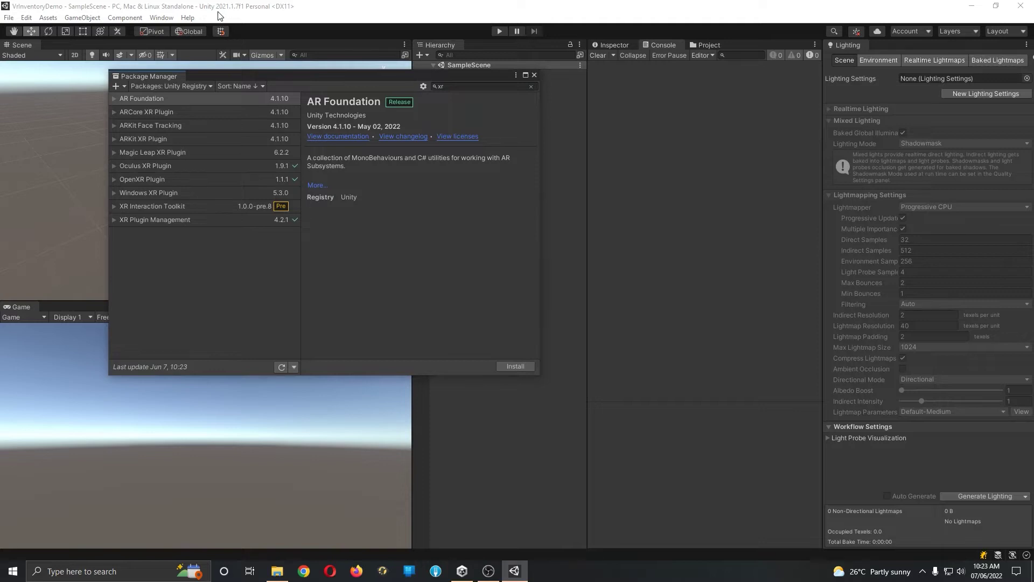
pyautogui.click(200, 210)
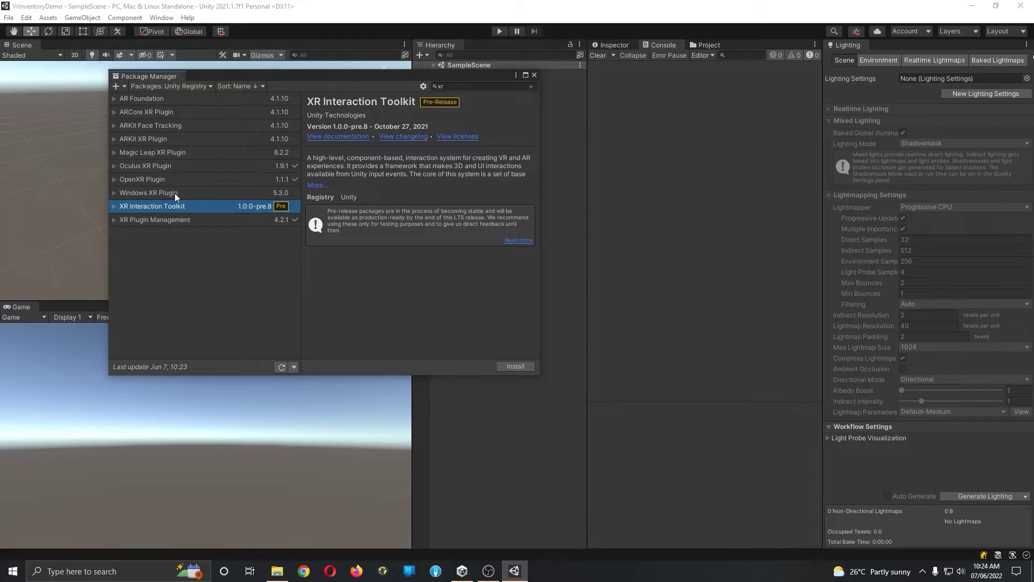
pyautogui.click(514, 366)
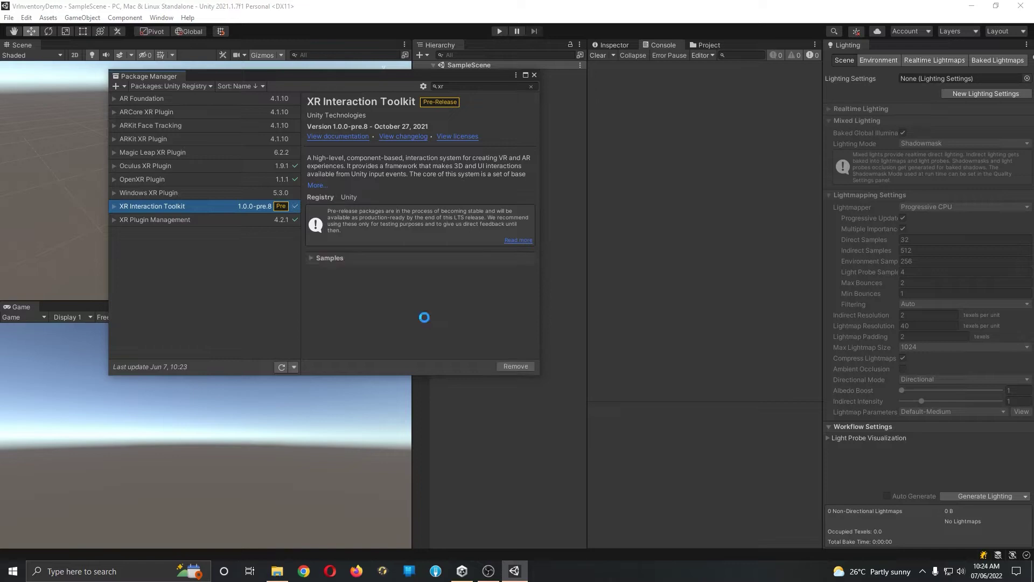
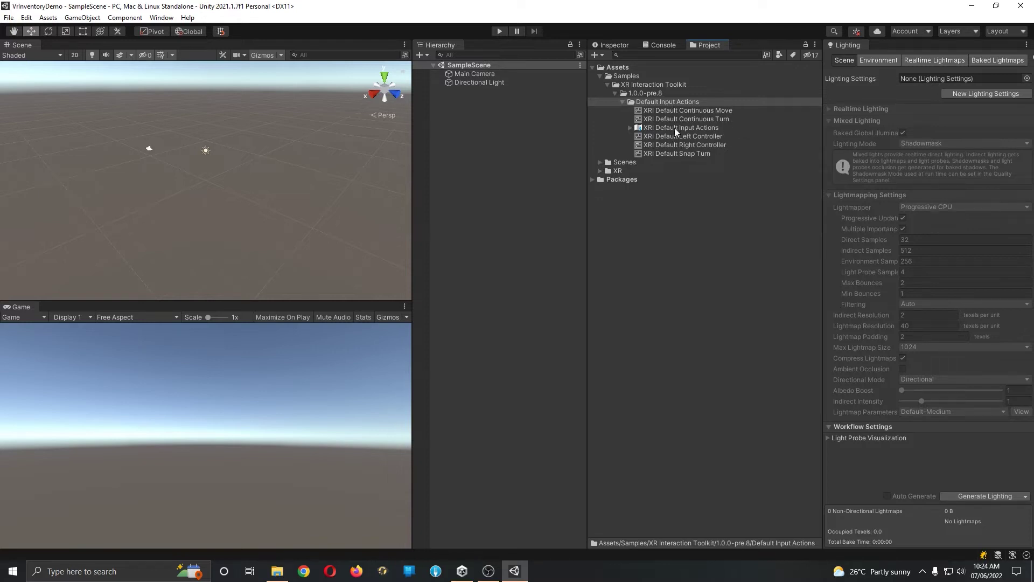
pyautogui.click(693, 110)
pyautogui.keyDown('ctrl'); pyautogui.click(697, 119); pyautogui.keyUp('ctrl')
pyautogui.keyDown('ctrl'); pyautogui.click(707, 136); pyautogui.keyUp('ctrl')
pyautogui.keyDown('ctrl'); pyautogui.click(706, 143); pyautogui.keyUp('ctrl')
pyautogui.keyDown('ctrl'); pyautogui.click(703, 153); pyautogui.keyUp('ctrl')
# Step: Select the XRI Default Continuous Move preset and dock the Inspector beside Lighting so it shows alongside the project assets
pyautogui.click(721, 111)
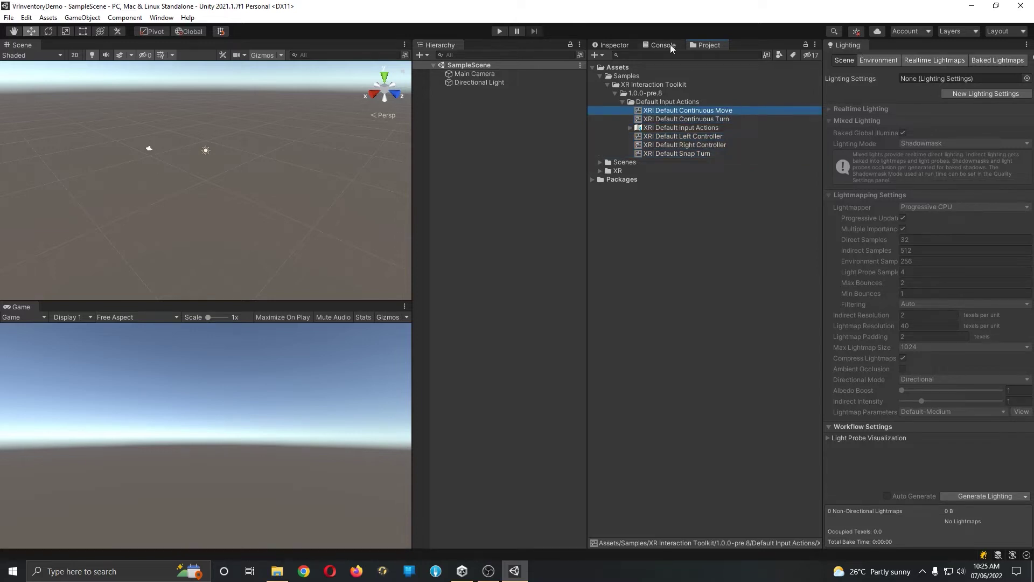
pyautogui.click(617, 45)
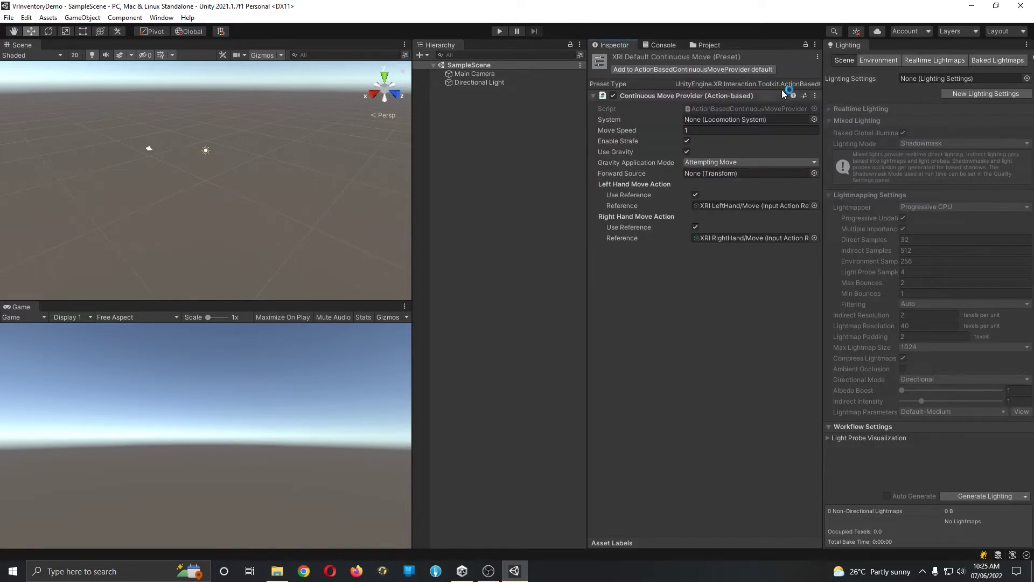
pyautogui.moveTo(623, 47); pyautogui.dragTo(910, 48)
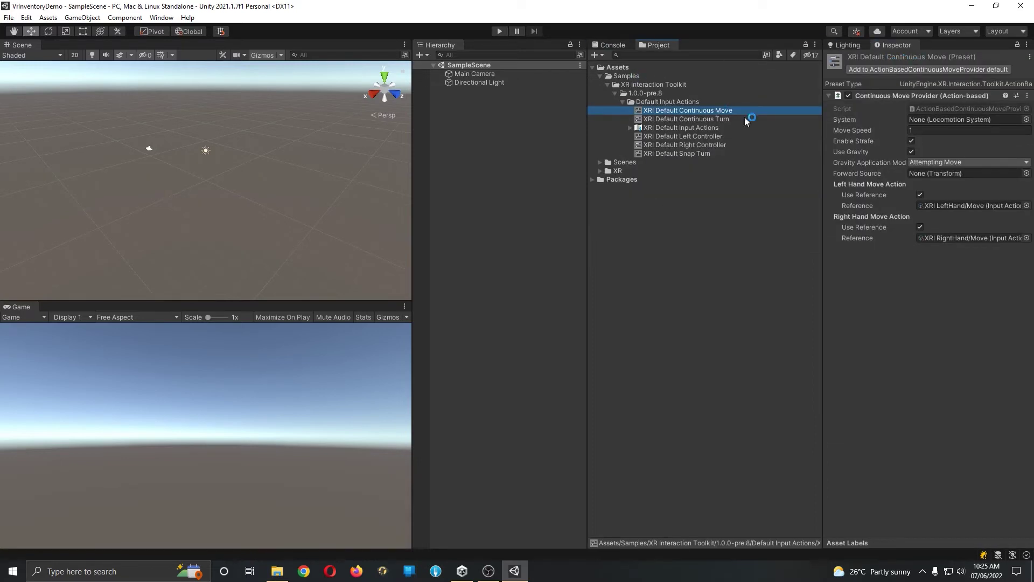
# Step: Add the XRI Default Continuous Move and Continuous Turn presets to the defaults of their action-based providers
pyautogui.click(882, 70)
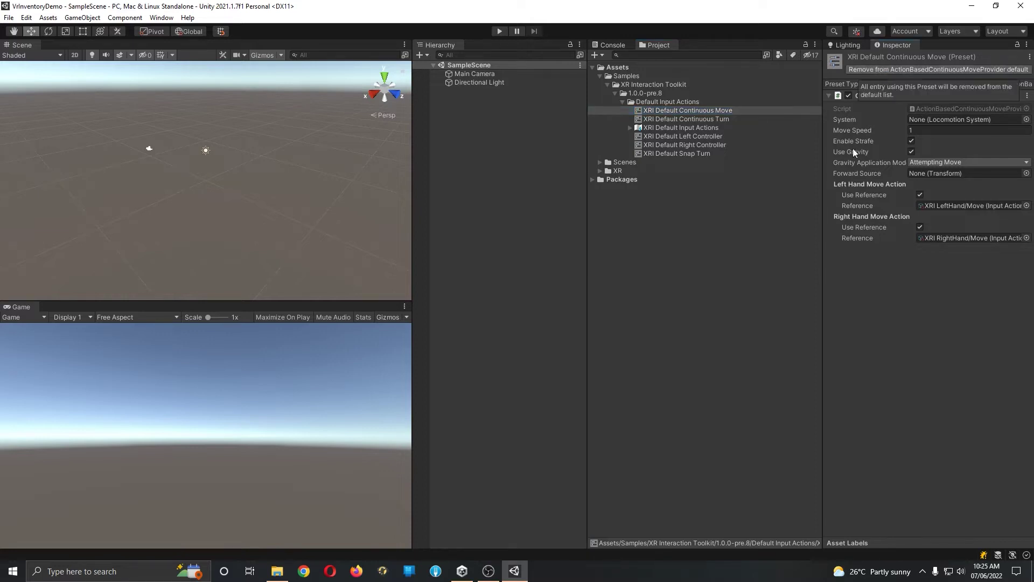
pyautogui.click(699, 118)
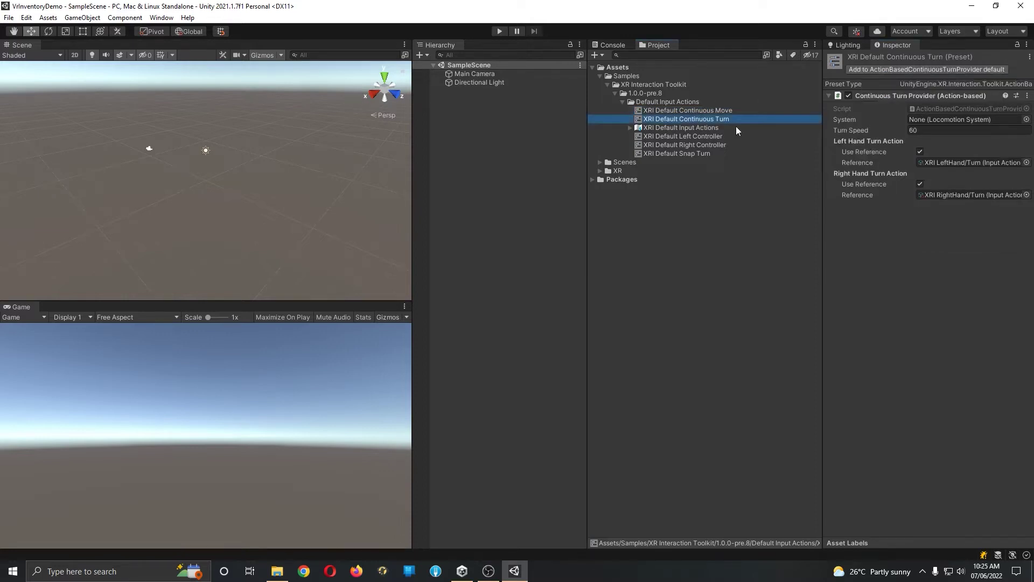
pyautogui.click(875, 72)
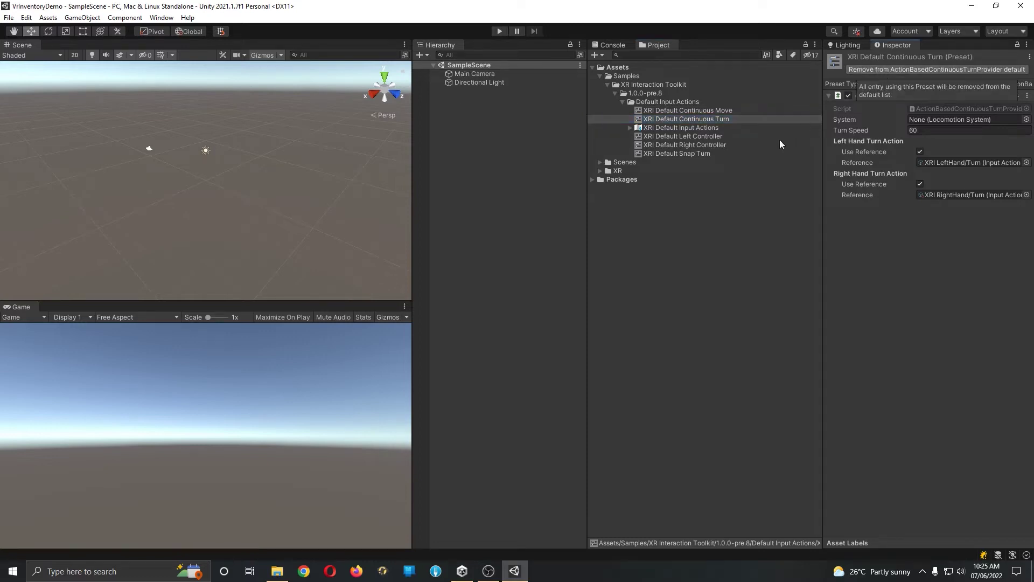
# Step: Add the XRI Default Left Controller, Right Controller and Snap Turn presets to the defaults of their action-based components
pyautogui.click(693, 134)
pyautogui.click(883, 70)
pyautogui.click(702, 144)
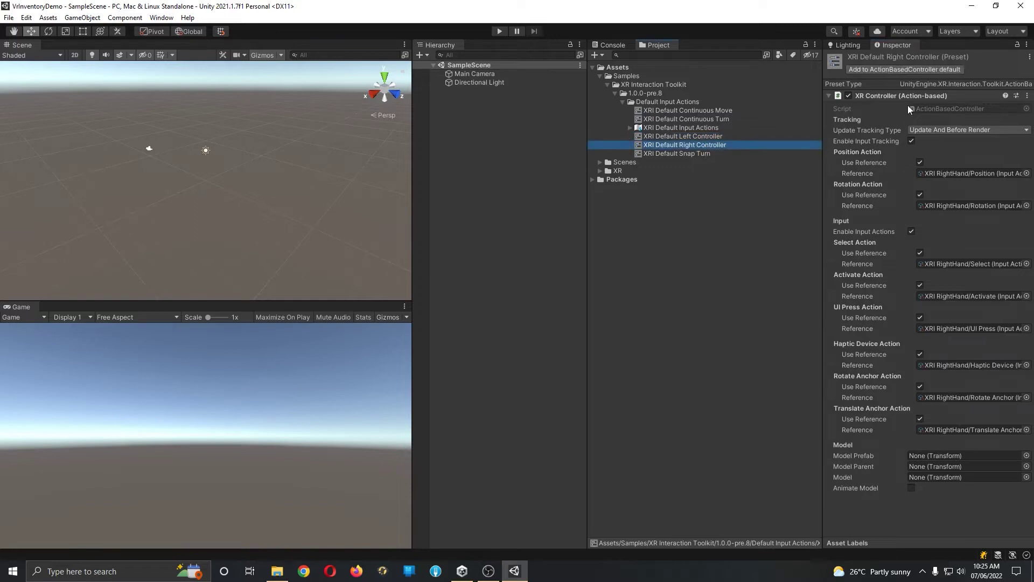
pyautogui.click(898, 72)
pyautogui.click(703, 154)
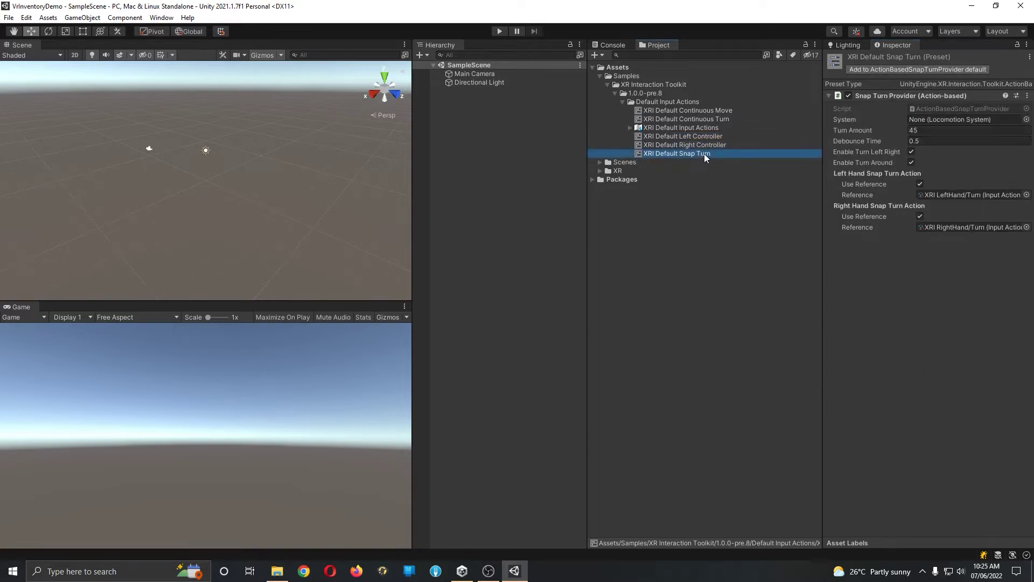
pyautogui.click(880, 71)
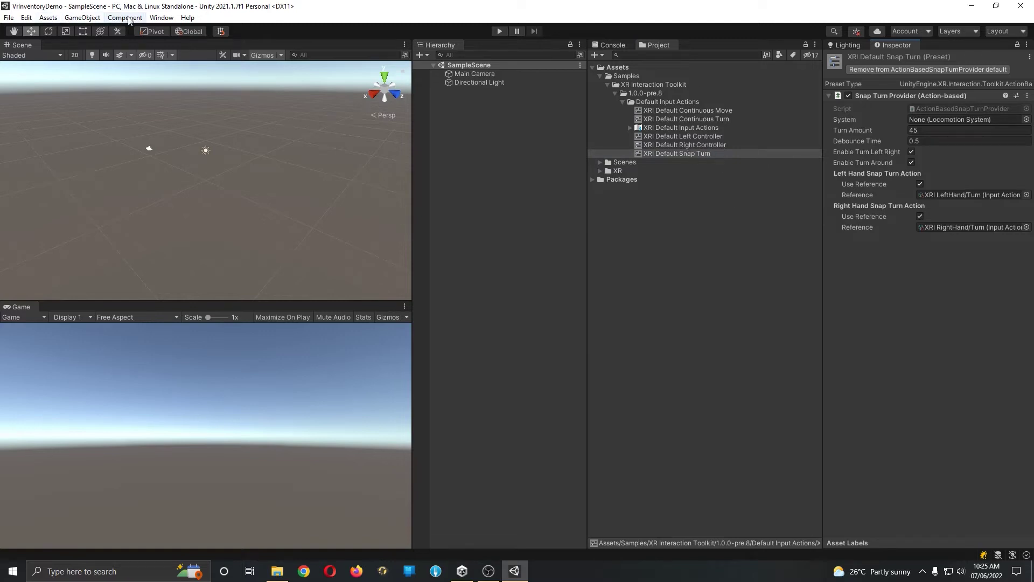
# Step: In the Preset Manager, set the ActionBasedController filters to Right for XRI Default Right Controller and Left for XRI Default Left Controller
pyautogui.click(26, 18)
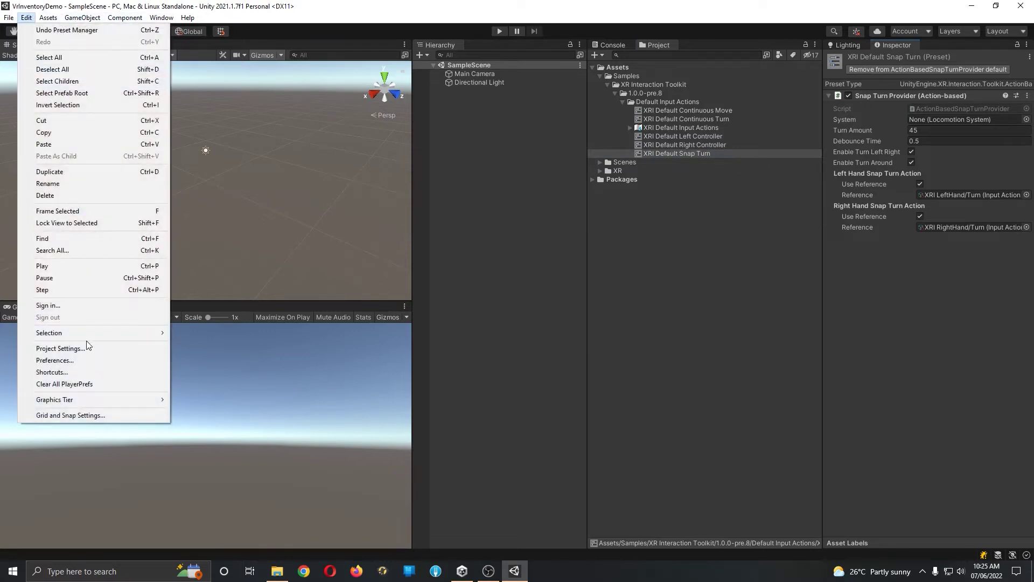
pyautogui.click(61, 348)
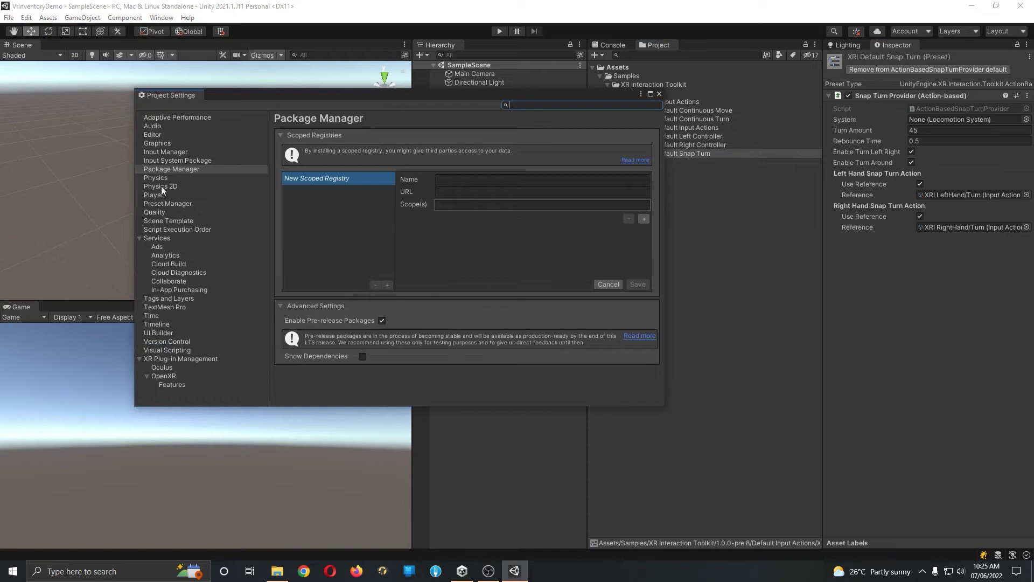
pyautogui.click(173, 203)
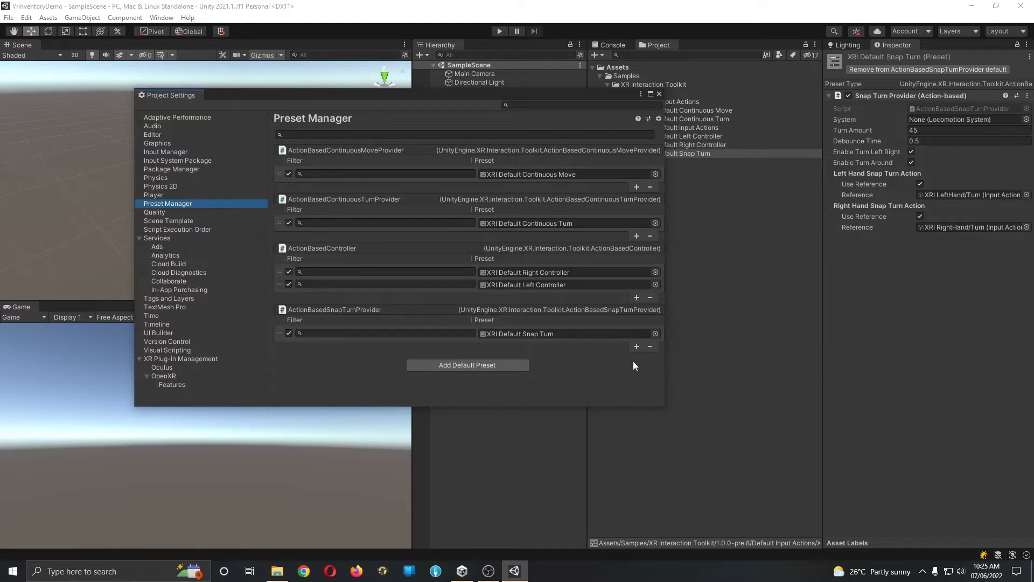
pyautogui.moveTo(403, 101); pyautogui.dragTo(328, 130)
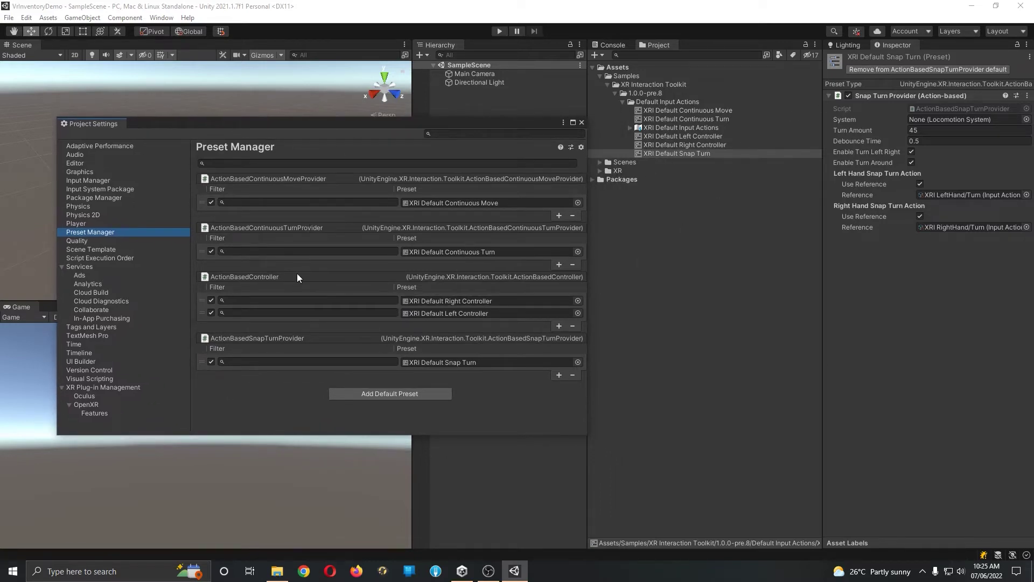
pyautogui.click(270, 301)
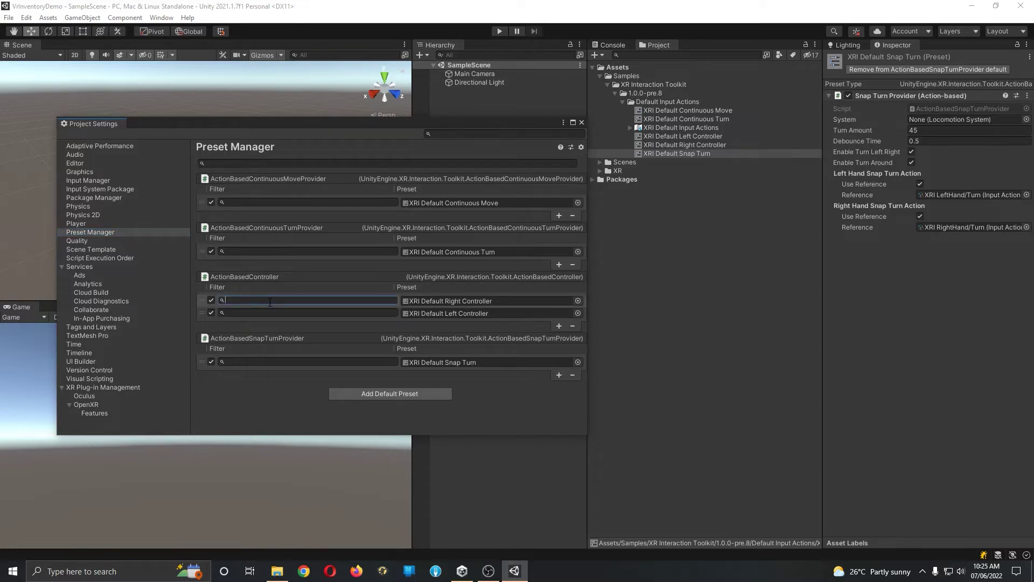
pyautogui.write('Right')
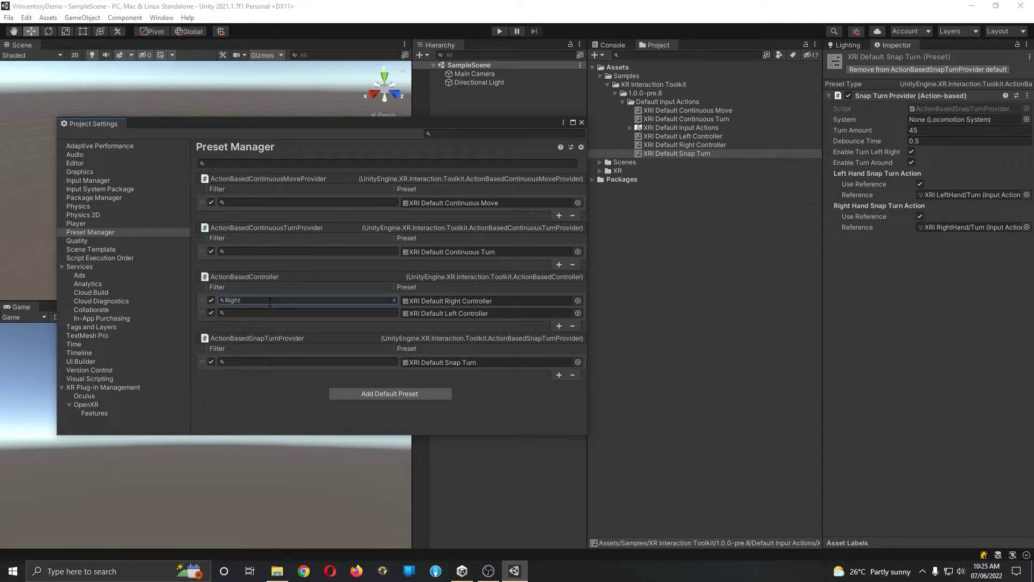
pyautogui.click(271, 310)
pyautogui.write('Left')
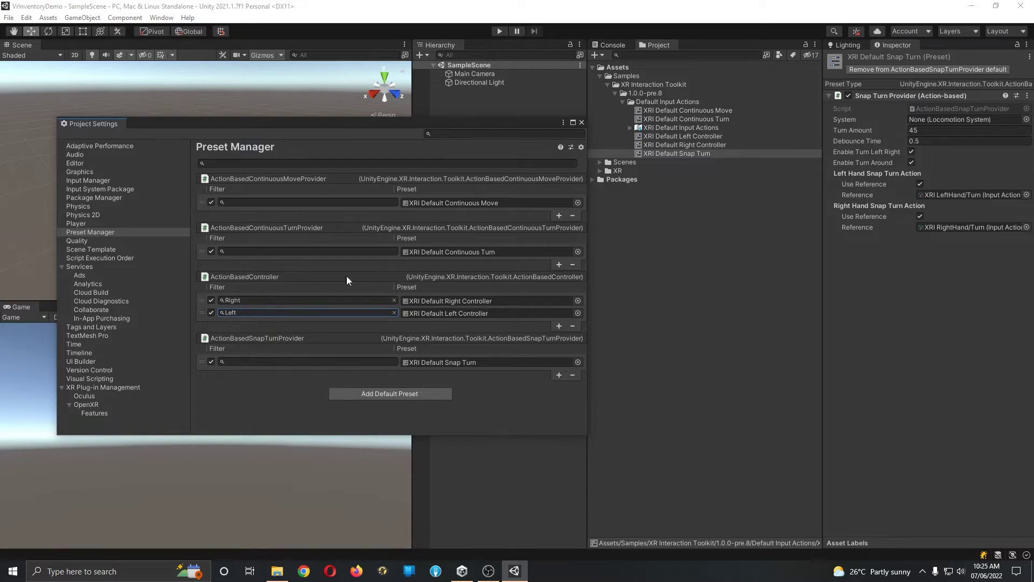
pyautogui.click(582, 123)
# Step: Add an action-based XR Rig to SampleScene
pyautogui.click(510, 171)
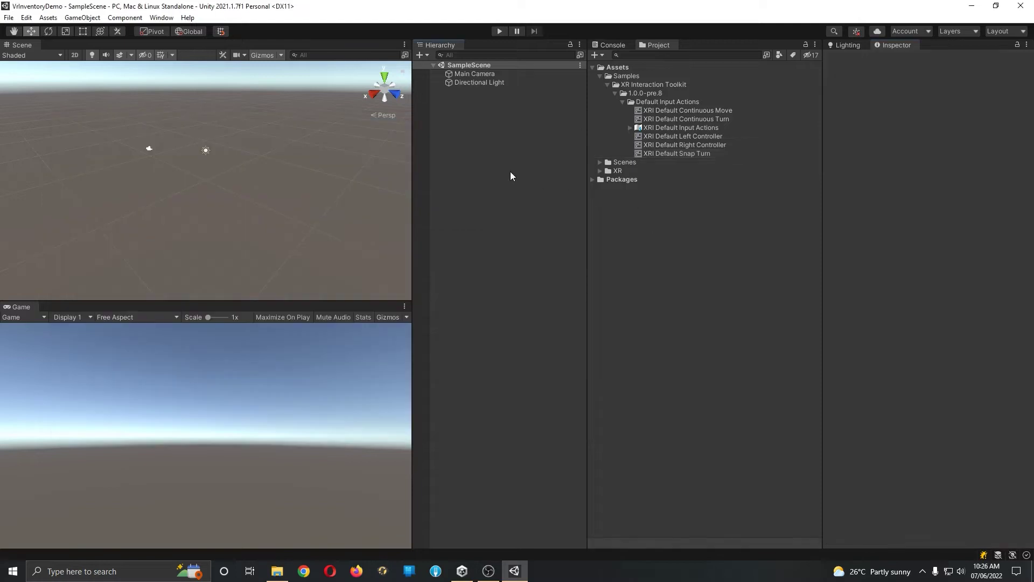
pyautogui.rightClick(469, 114)
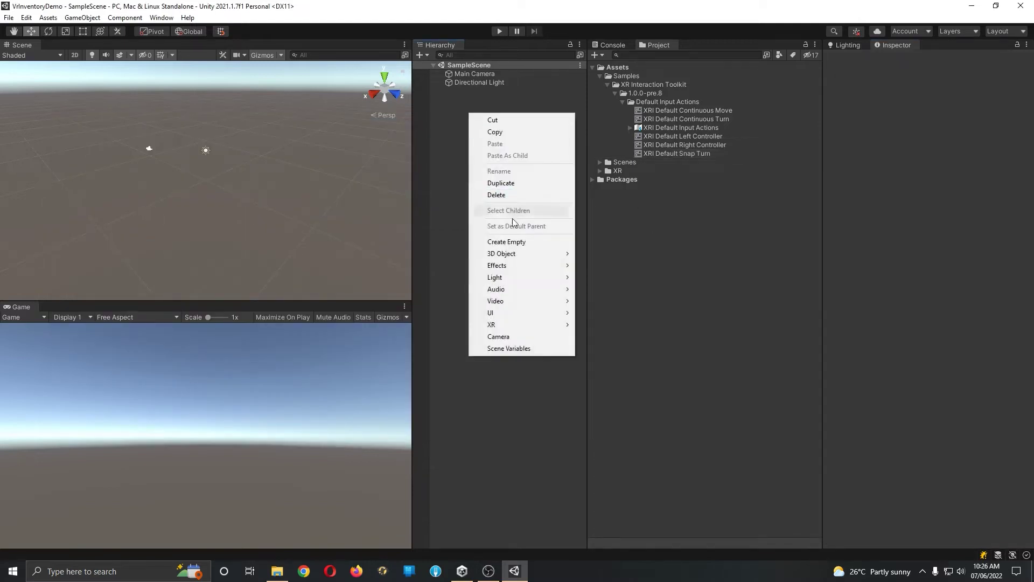
pyautogui.moveTo(506, 326)
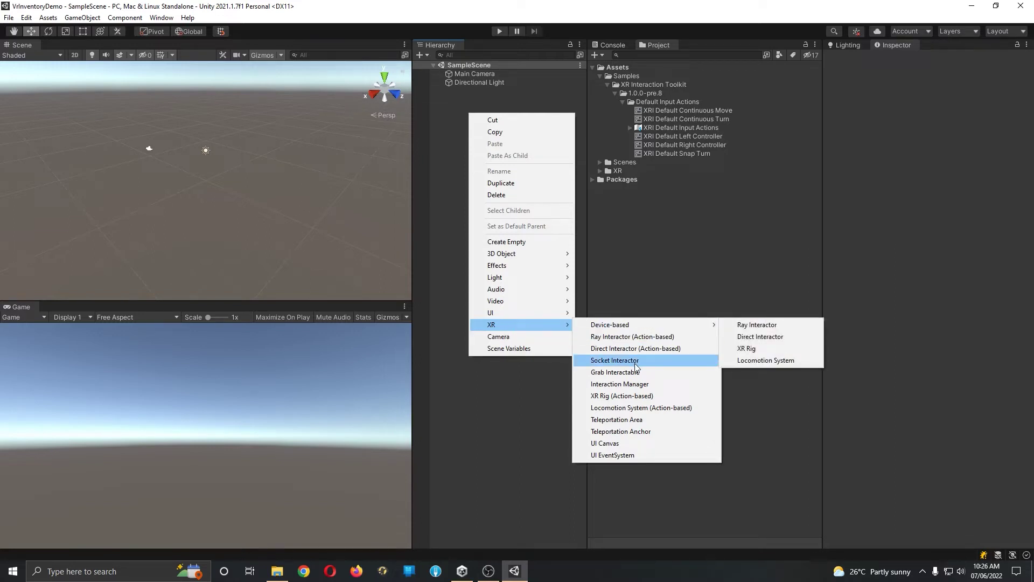
pyautogui.click(635, 396)
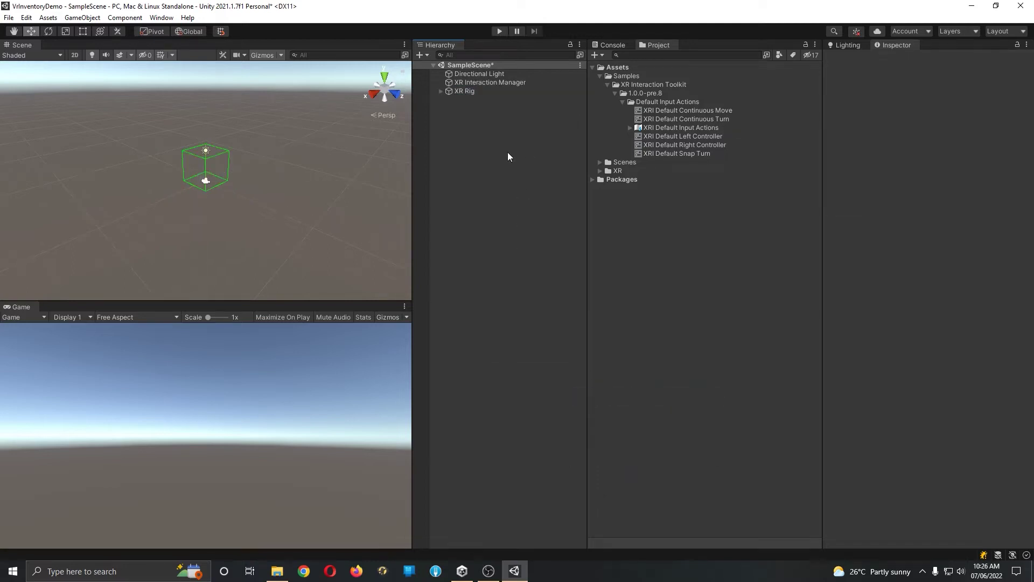
# Step: Expand the XR Rig and its Camera Offset, and check the input references on the LeftHand and RightHand Controllers
pyautogui.click(441, 91)
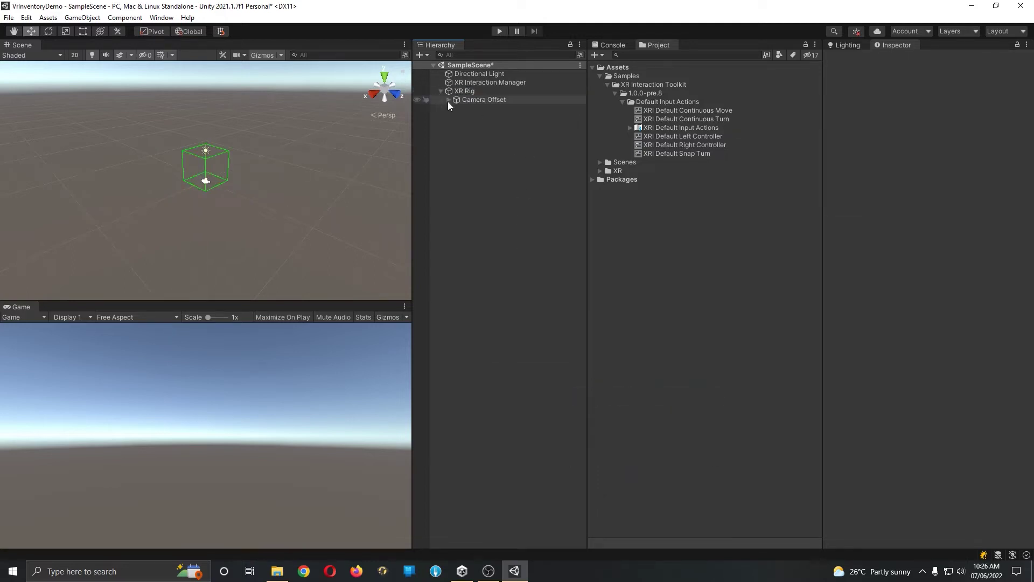
pyautogui.click(449, 100)
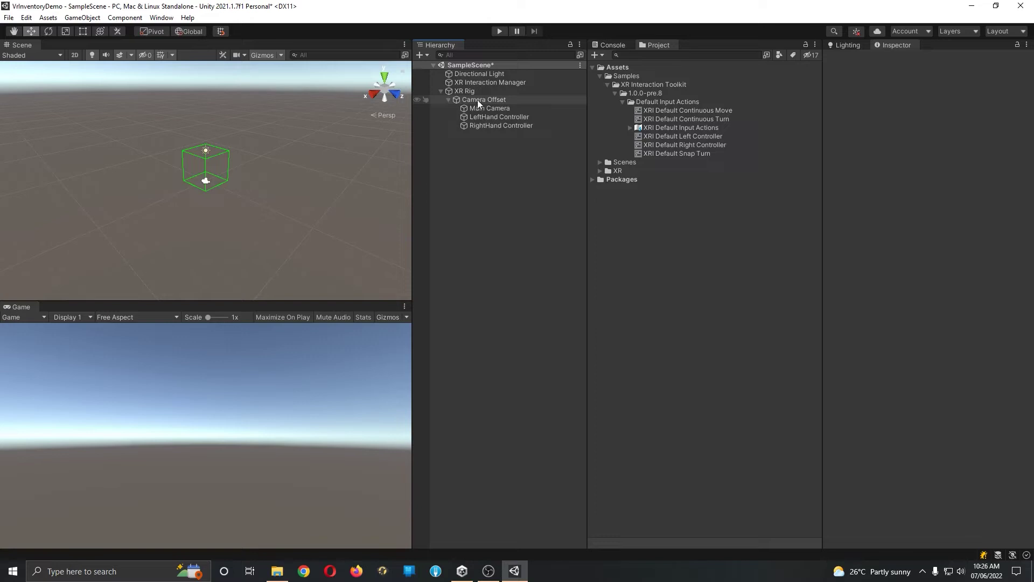
pyautogui.click(510, 116)
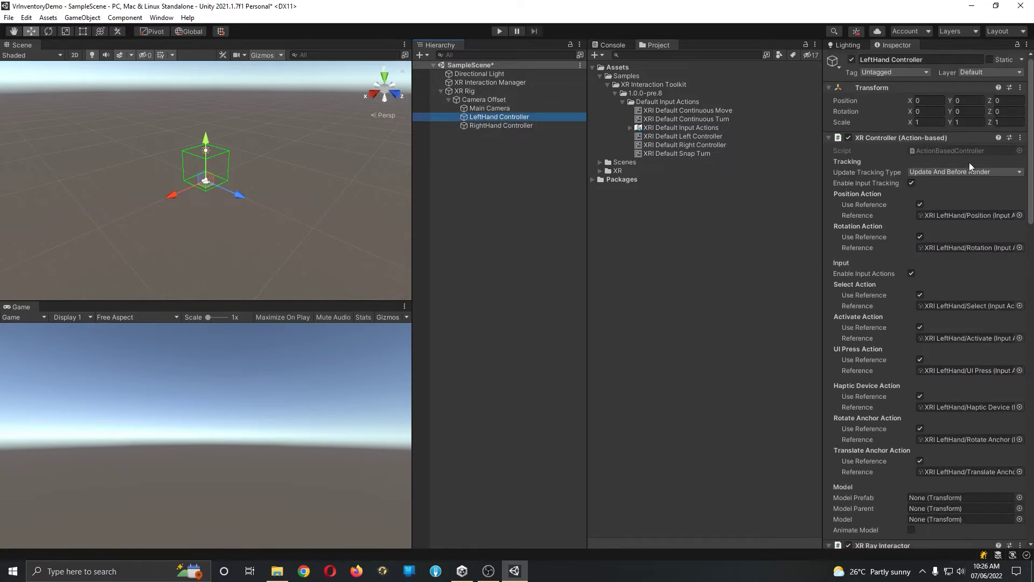
pyautogui.click(525, 125)
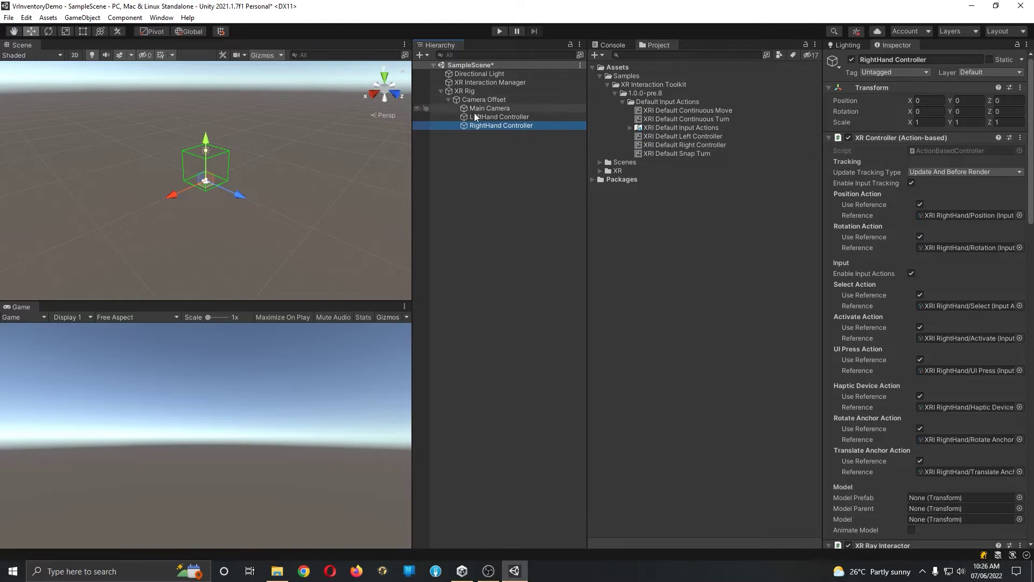
pyautogui.click(464, 91)
pyautogui.click(495, 154)
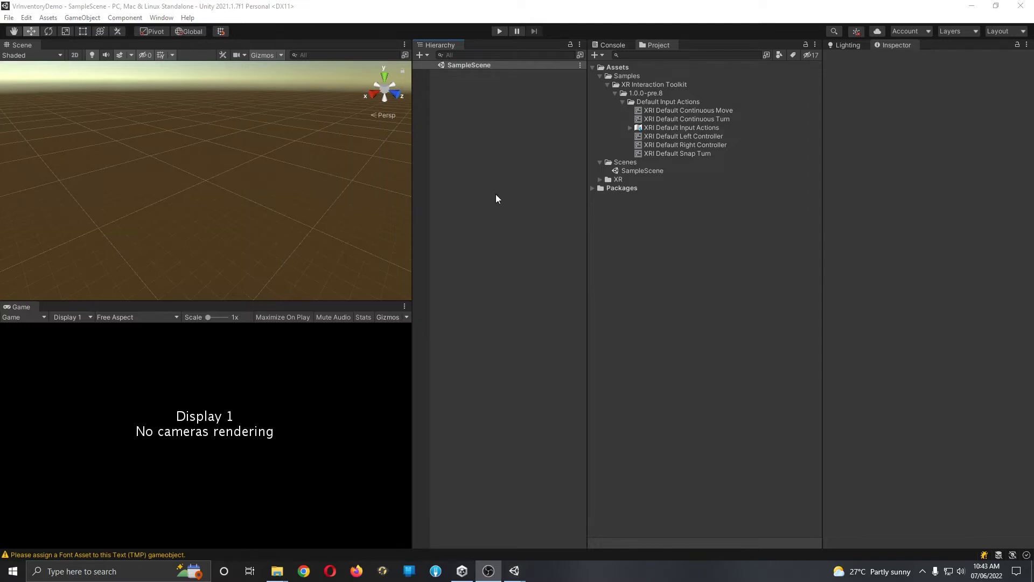
# Step: Import the whole VrInventorySystem.unitypackage from the Game Development folder into the project's Assets
pyautogui.click(611, 69)
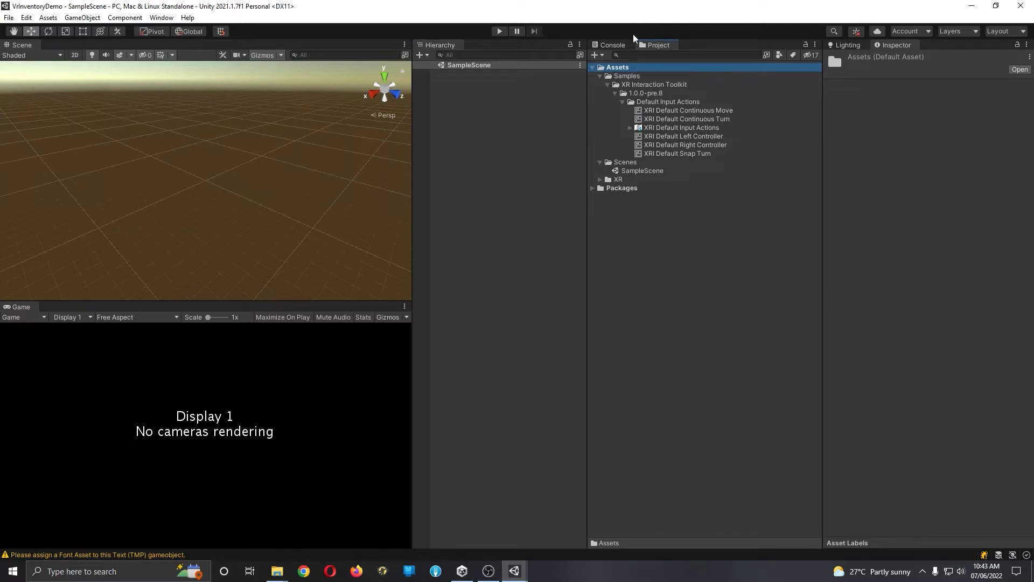
pyautogui.rightClick(636, 68)
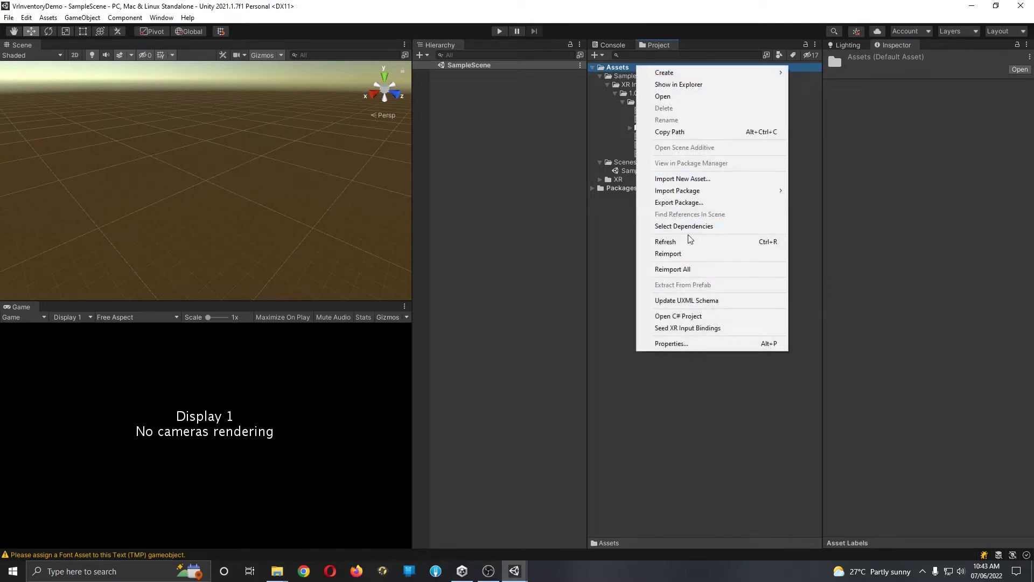
pyautogui.moveTo(730, 191)
pyautogui.click(830, 191)
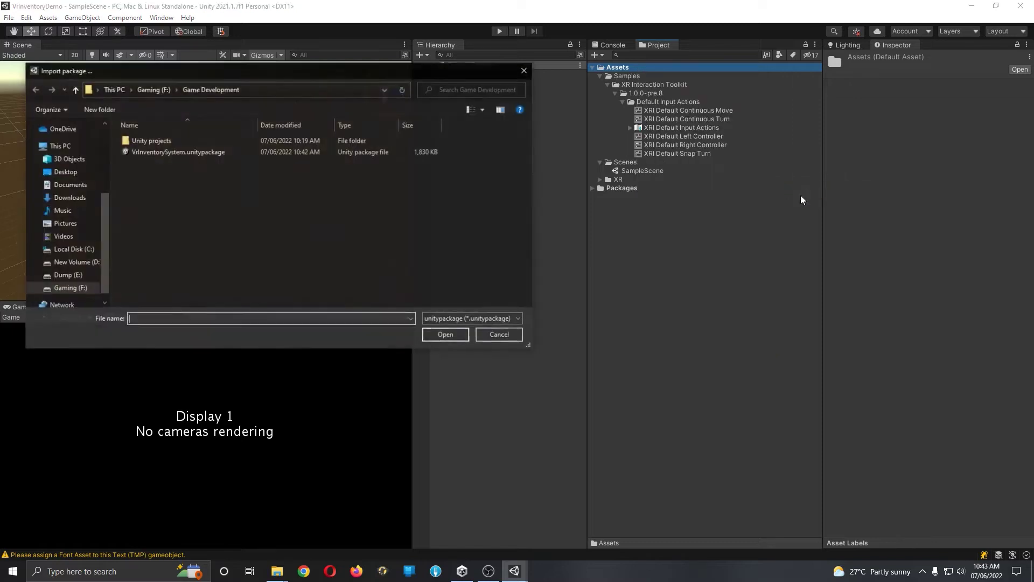
pyautogui.click(218, 152)
pyautogui.click(445, 335)
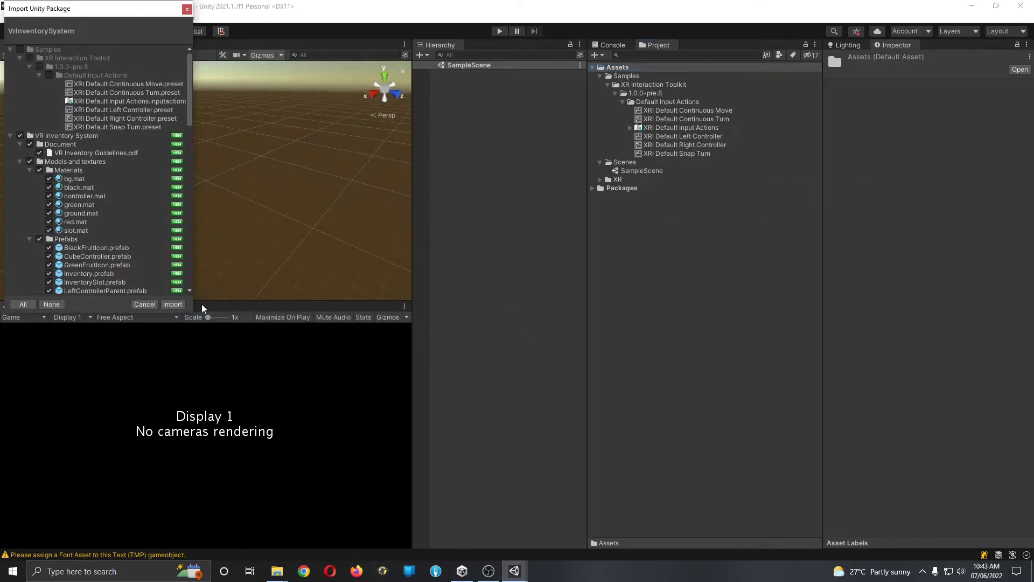
pyautogui.click(173, 304)
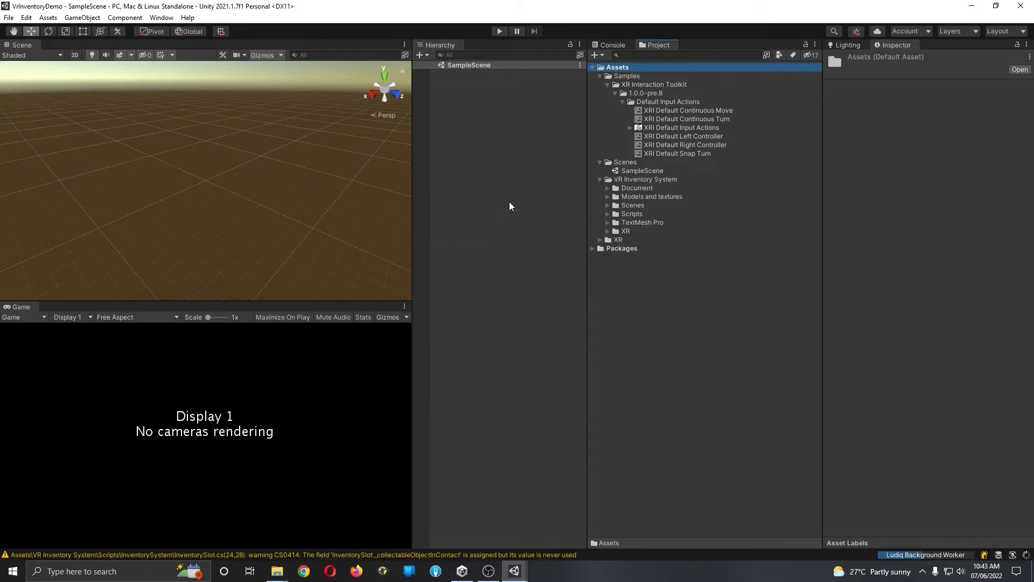
# Step: Open InventorySampleScene from the VR Inventory System's Scenes folder and run it in Play mode
pyautogui.click(607, 205)
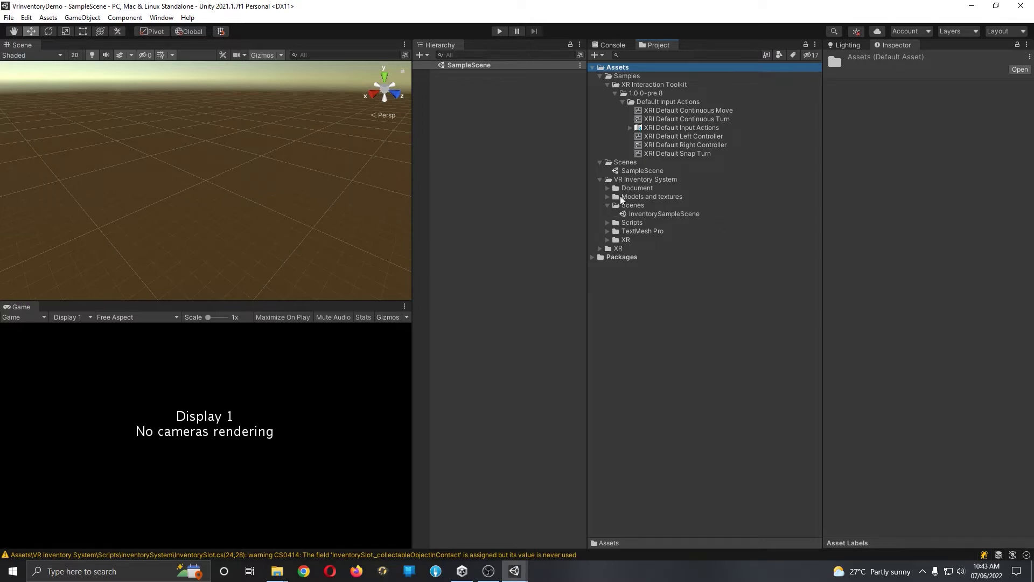
pyautogui.doubleClick(660, 215)
pyautogui.click(523, 214)
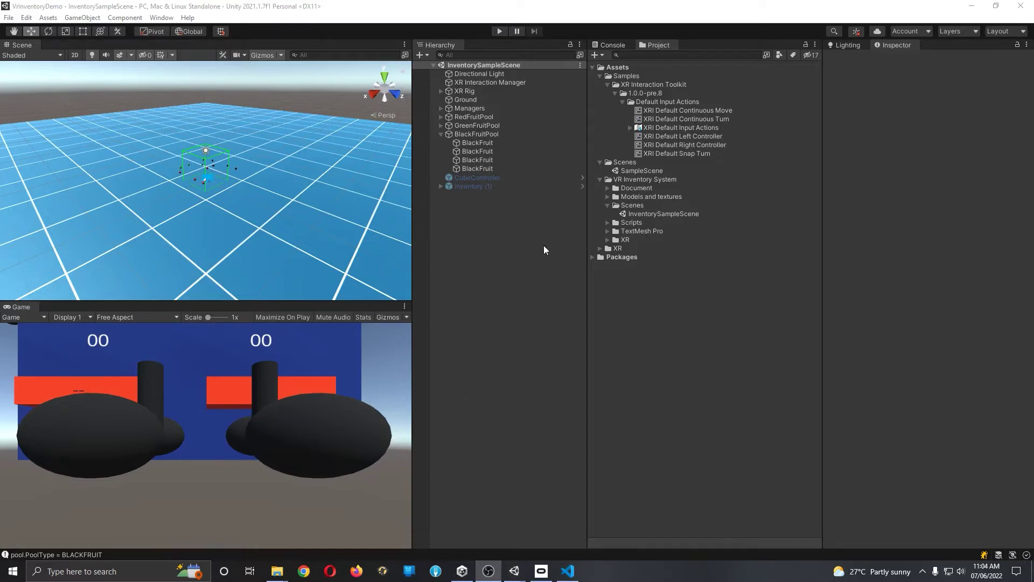
pyautogui.click(500, 31)
# Step: Inspect the Directional Light, XR Interaction Manager and XR Rig, including the action asset assigned in the rig's Input Action Manager
pyautogui.click(501, 74)
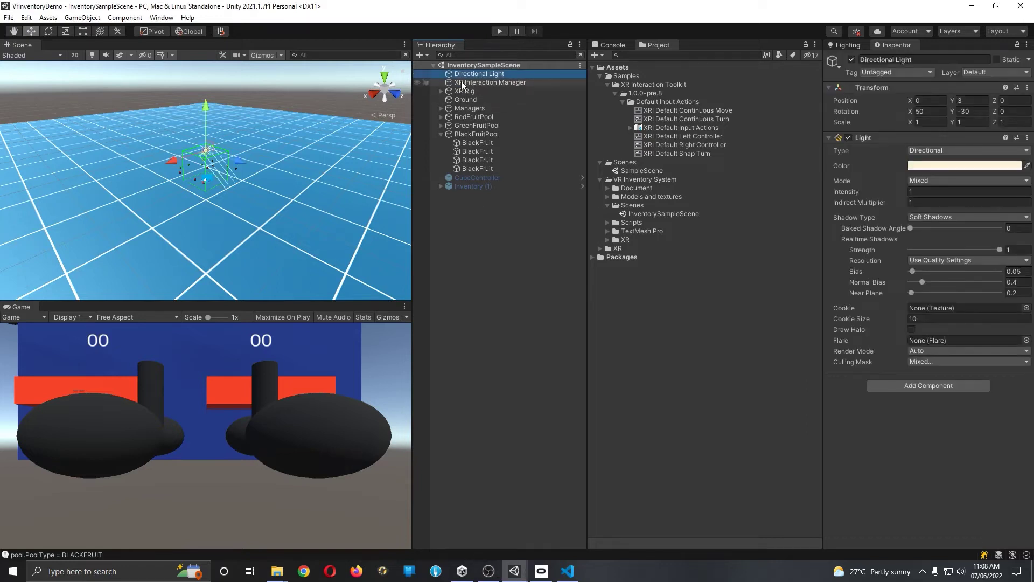
pyautogui.click(511, 82)
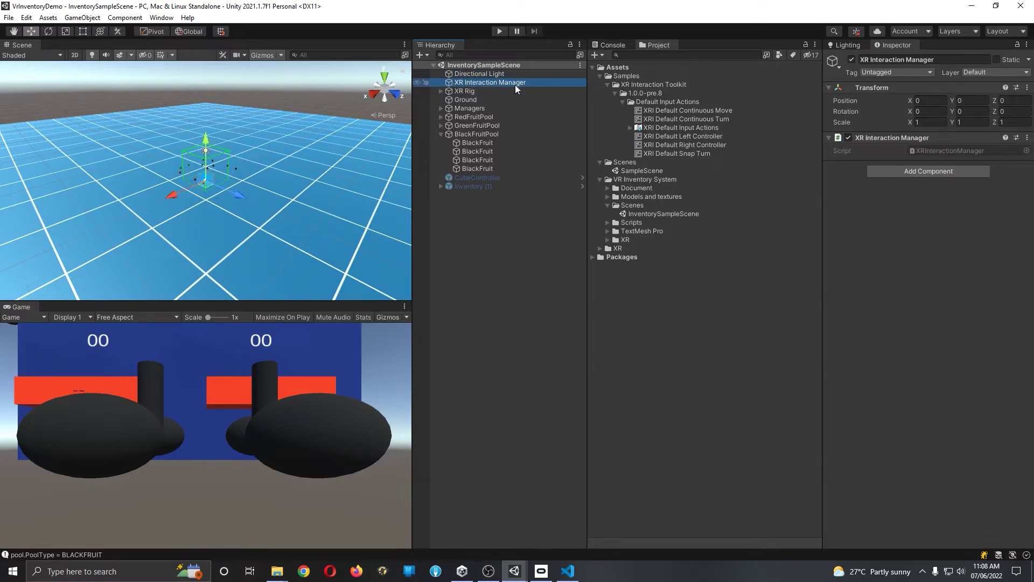
pyautogui.click(463, 91)
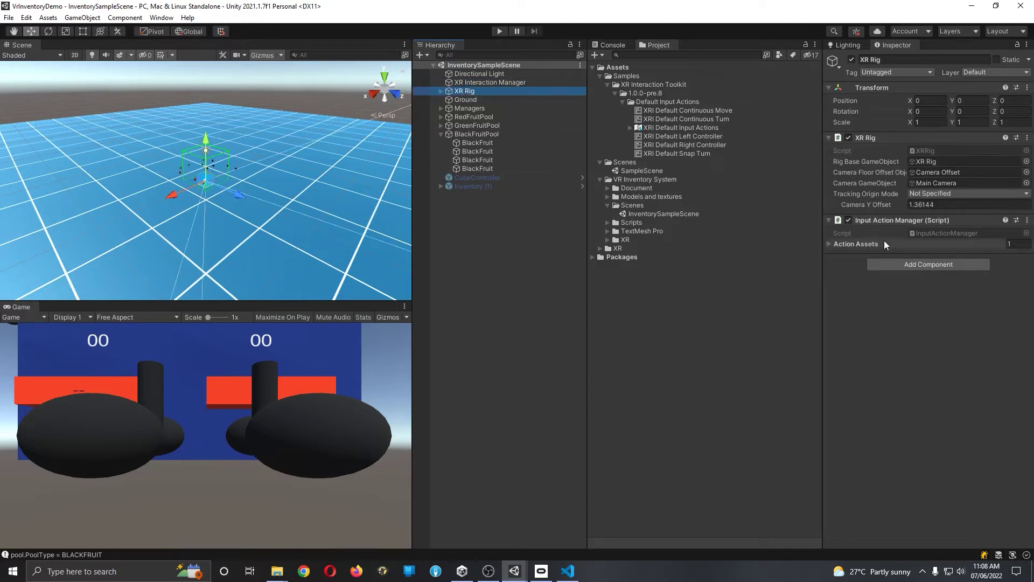
pyautogui.click(829, 244)
pyautogui.click(952, 257)
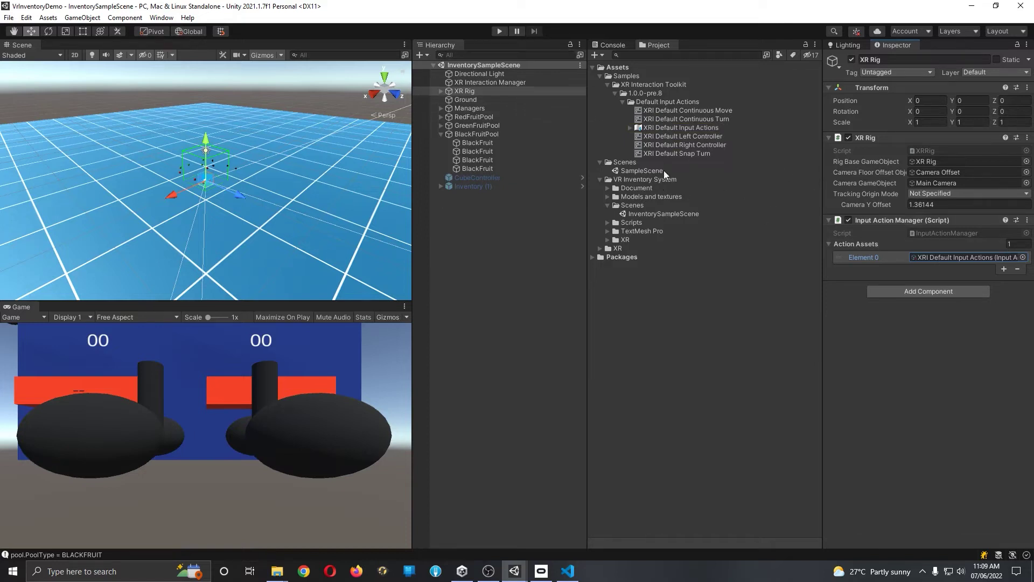
# Step: Inspect the Ground object, then expand Managers and examine the Vr Input System script settings on InputManager
pyautogui.click(473, 102)
pyautogui.moveTo(289, 163); pyautogui.dragTo(336, 141, button='right')
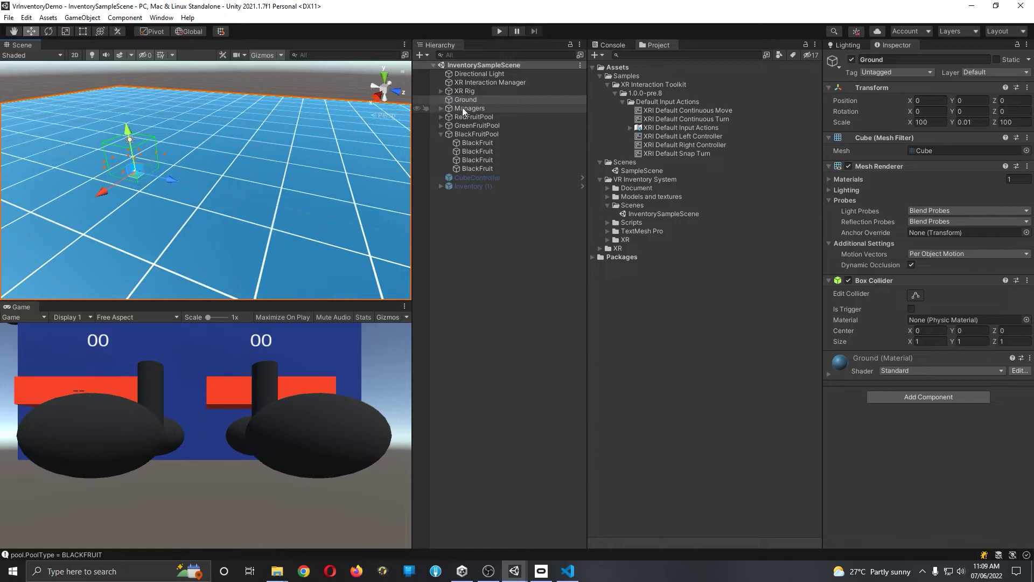
pyautogui.click(442, 108)
pyautogui.click(496, 118)
pyautogui.click(502, 125)
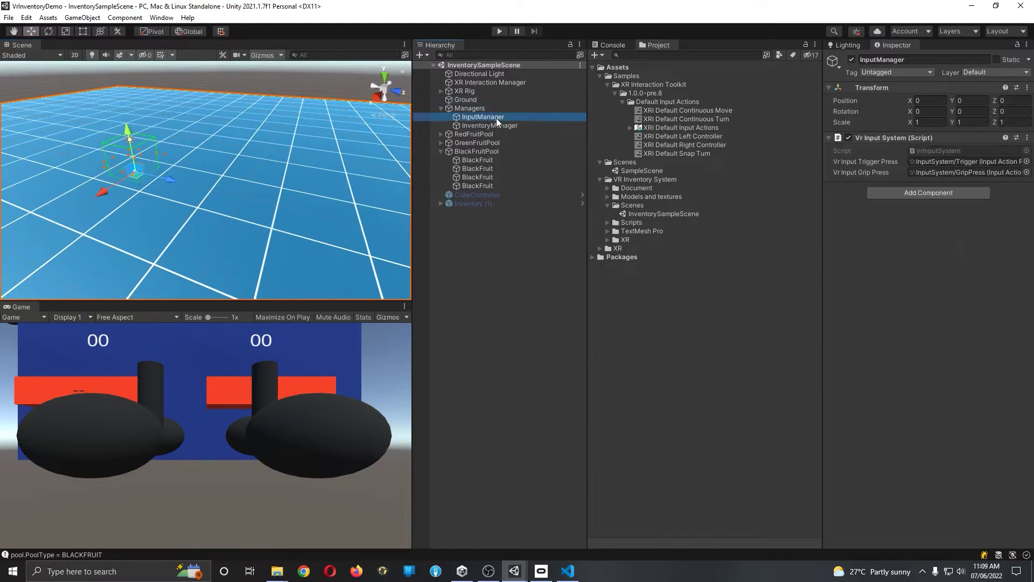
pyautogui.click(502, 118)
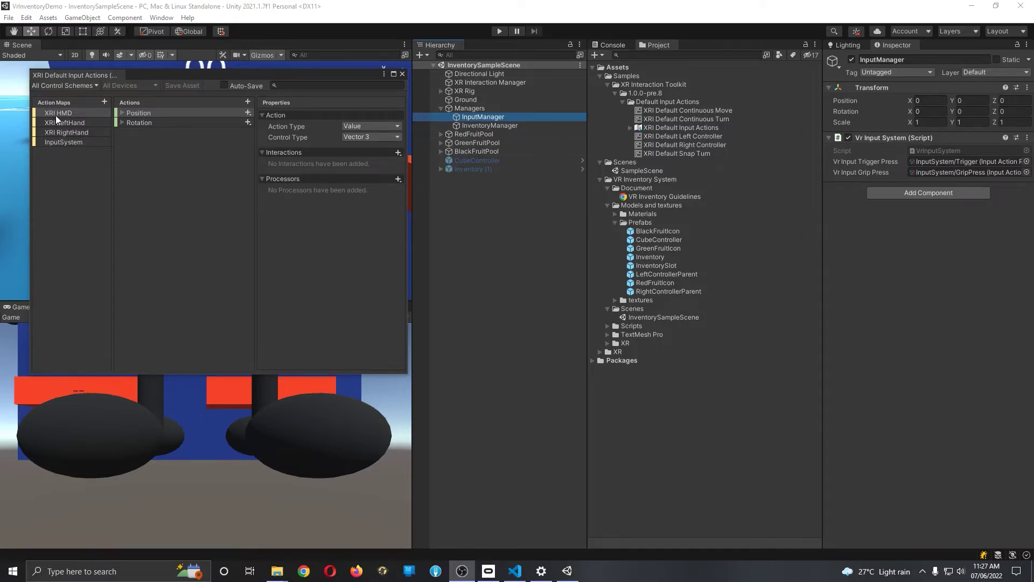
# Step: Examine the bindings of the GripPress and Trigger actions in the InputSystem action map of XRI Default Input Actions
pyautogui.click(77, 143)
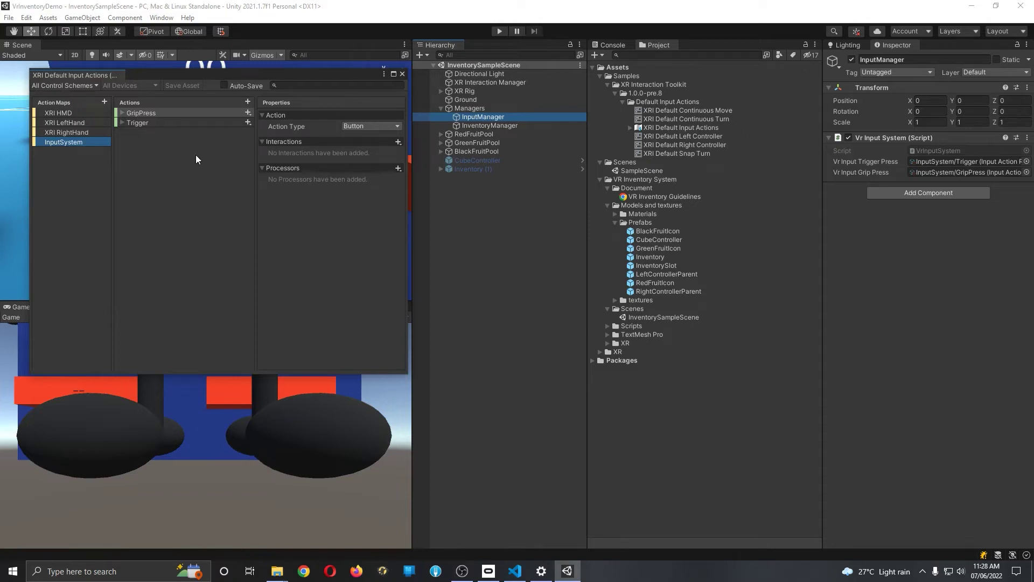
pyautogui.click(122, 113)
pyautogui.click(122, 132)
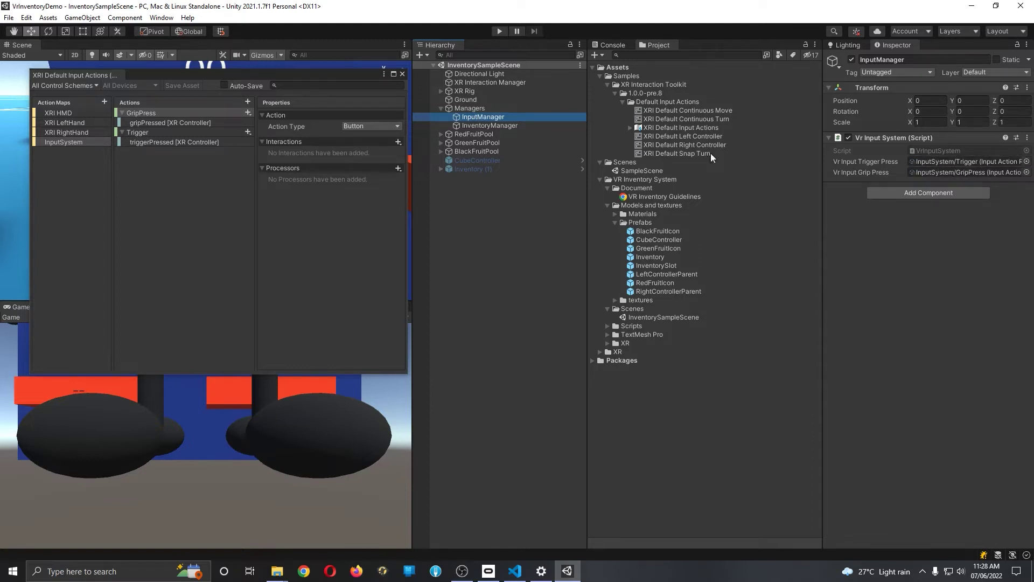
# Step: Look up "inputsys" among the action references available for InputManager's Vr Input Trigger Press, leaving the assignment as it is
pyautogui.click(1026, 162)
pyautogui.moveTo(998, 155); pyautogui.dragTo(948, 225)
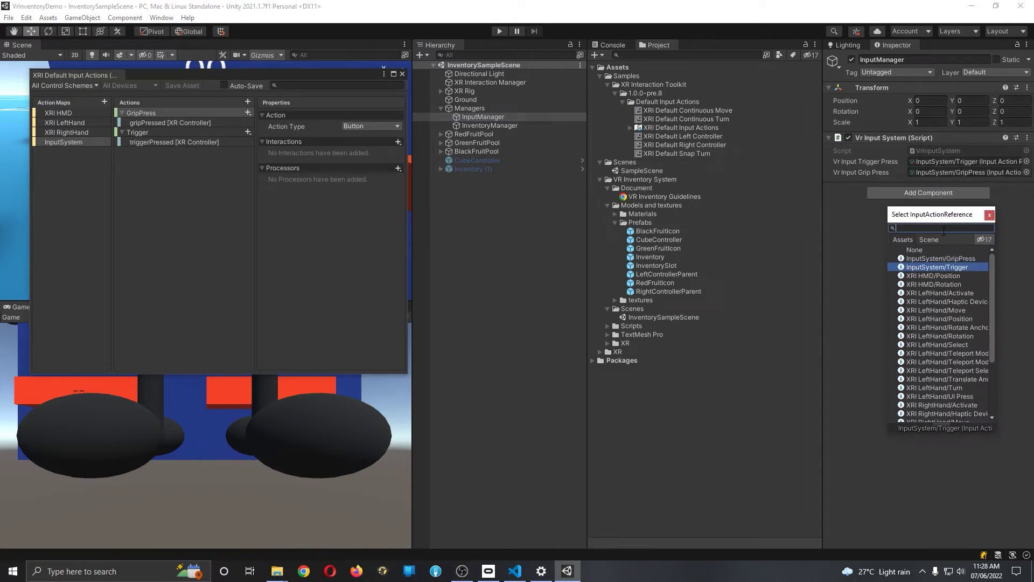
pyautogui.write('inputsys')
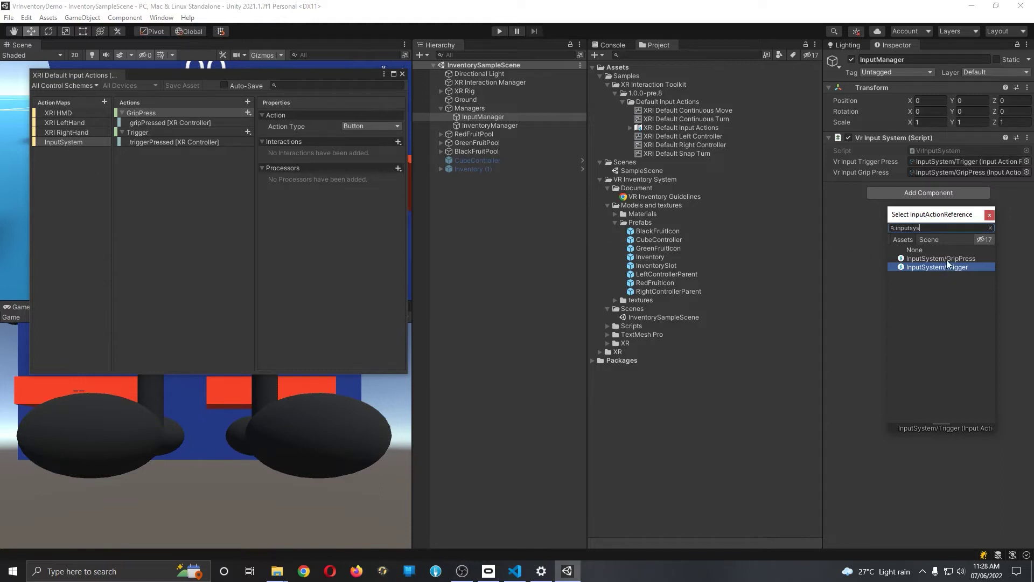
pyautogui.click(989, 215)
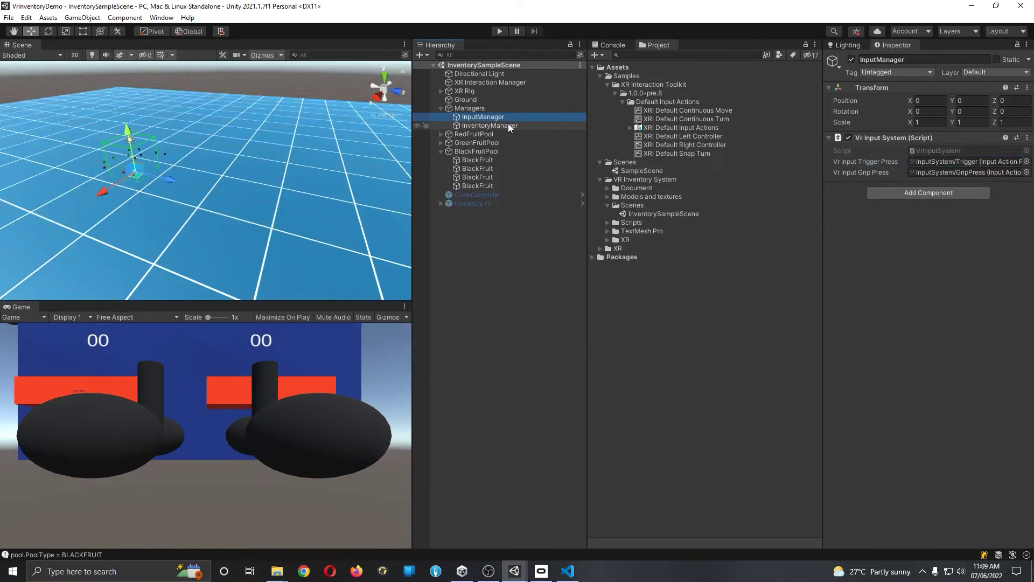
# Step: Inspect InventoryManager's Inventory reference, then expand XR Rig through both hand controllers down to the children of RightControllerParent
pyautogui.click(508, 125)
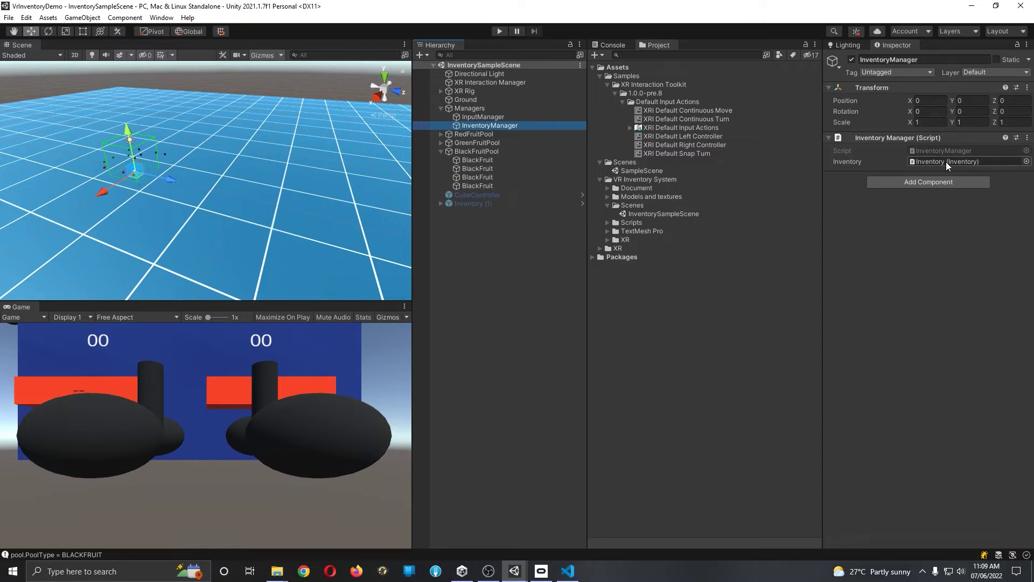
pyautogui.click(440, 95)
pyautogui.click(448, 101)
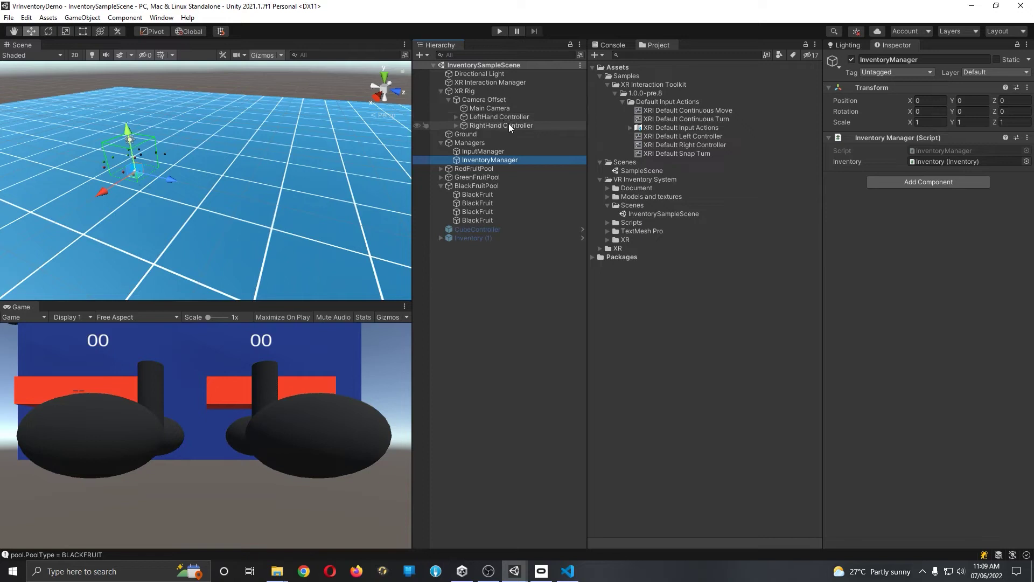
pyautogui.click(457, 116)
pyautogui.click(455, 134)
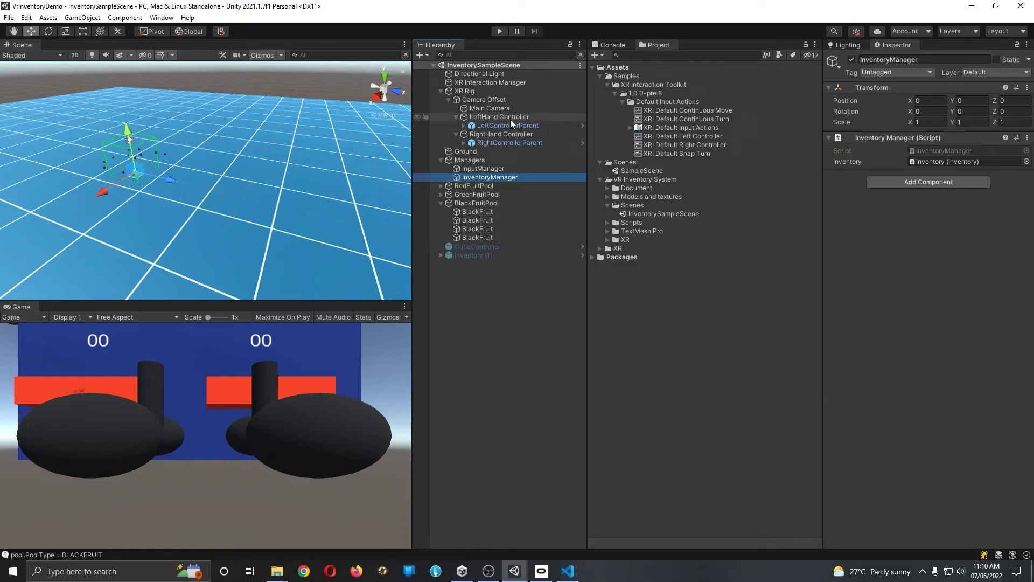
pyautogui.click(464, 142)
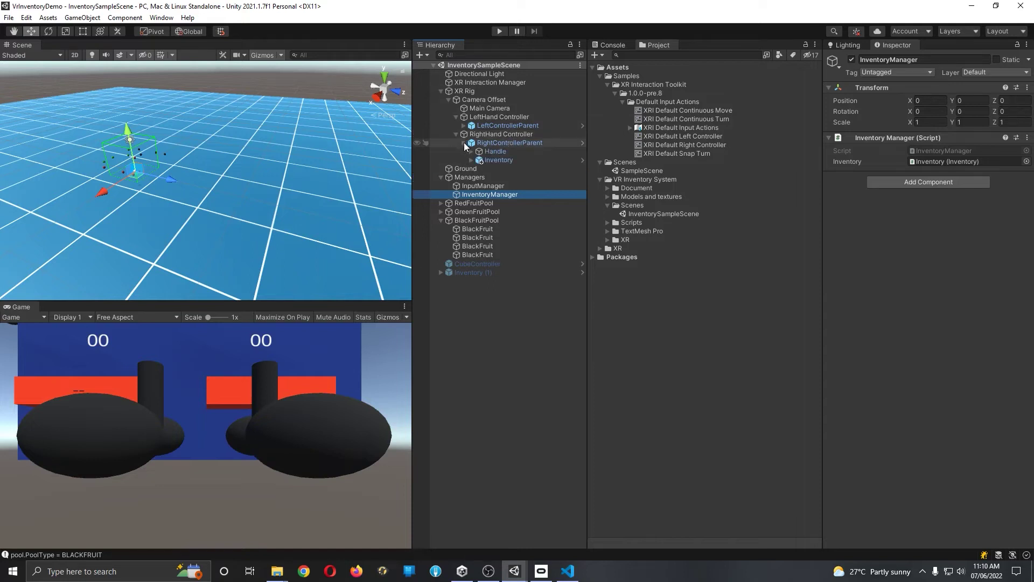
# Step: Examine the Handle object's components and its Hand Controller script's Vr Input System reference, checking it against InputManager
pyautogui.click(509, 152)
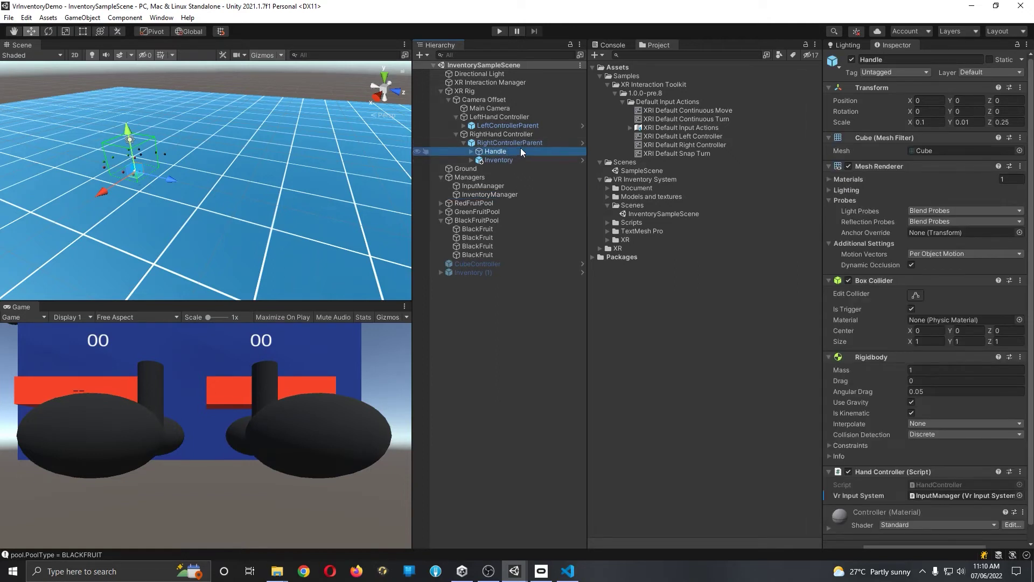
pyautogui.click(533, 143)
pyautogui.click(514, 150)
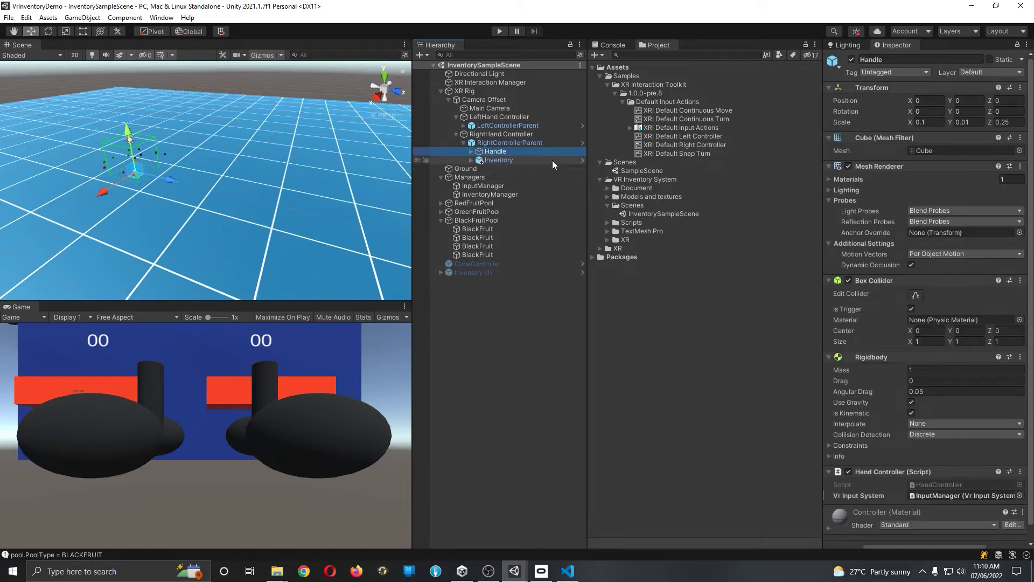
pyautogui.scroll(-1, 889, 320)
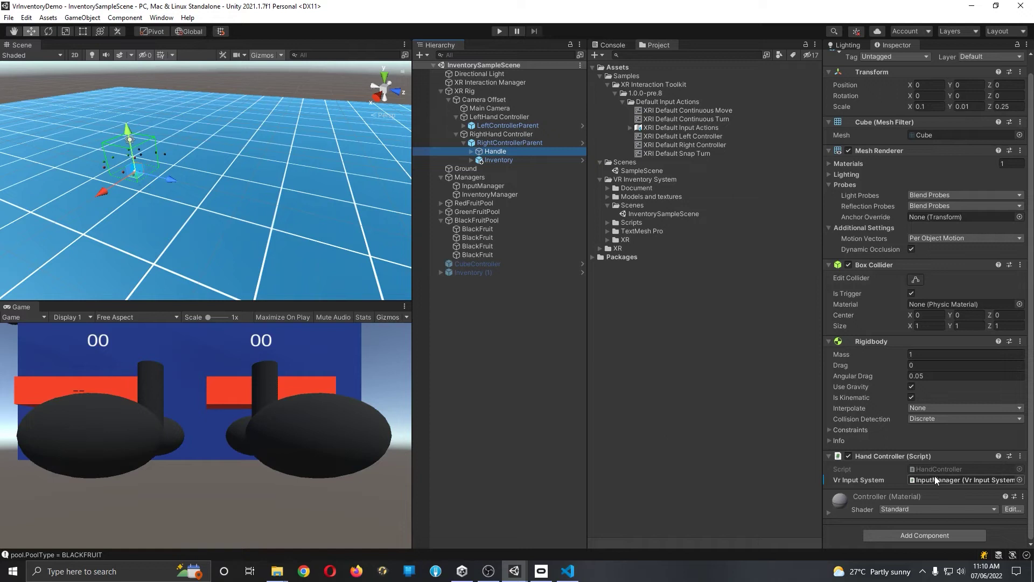
pyautogui.click(607, 188)
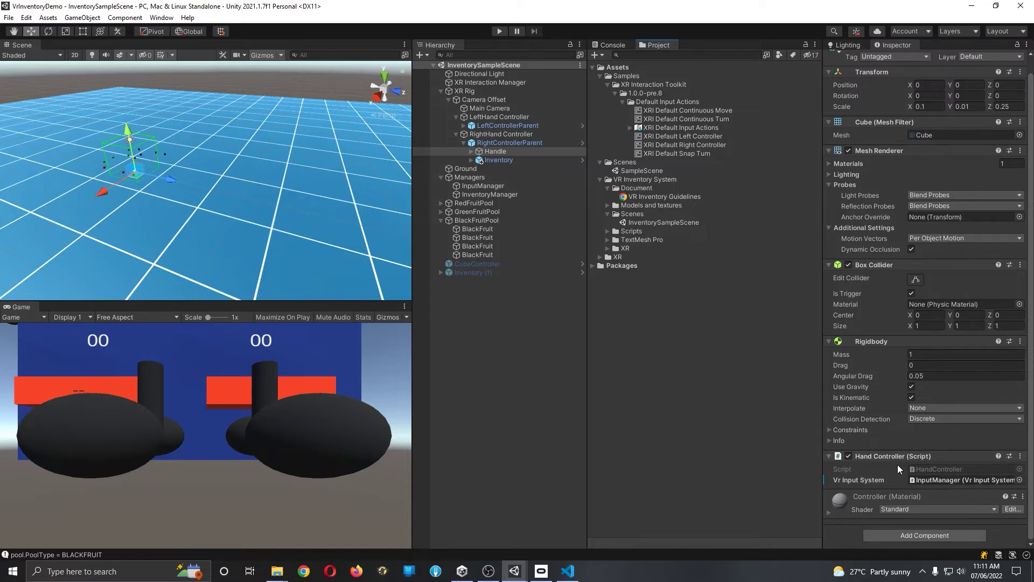
pyautogui.click(492, 186)
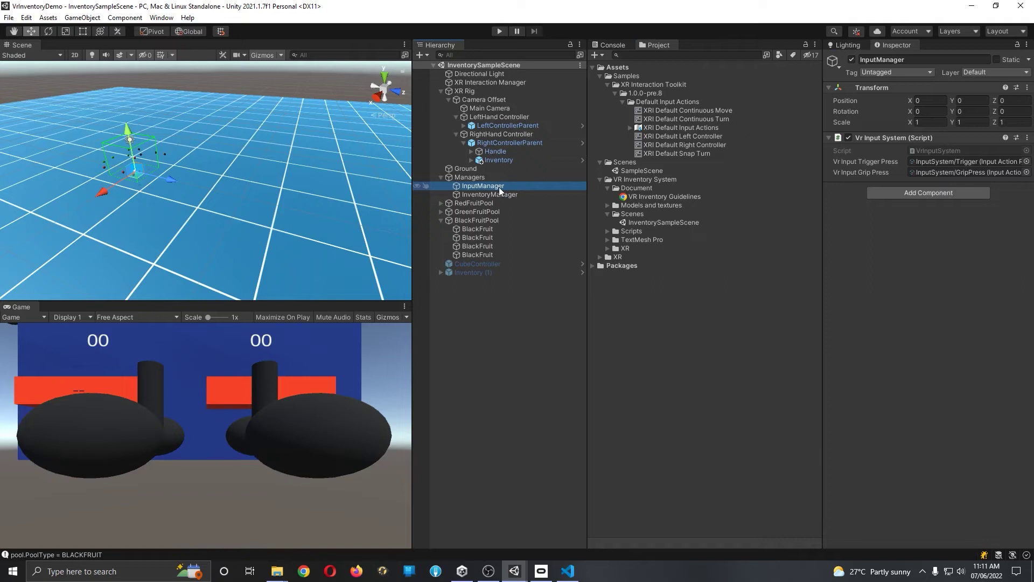
pyautogui.click(499, 151)
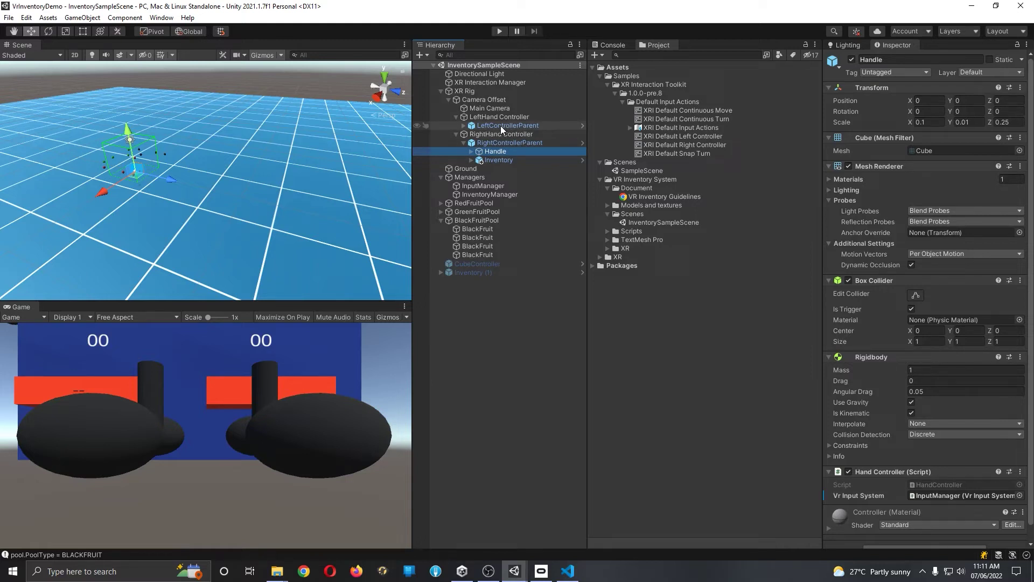
# Step: Inspect the Inventory object under RightControllerParent, then expand it and frame slot 1 in the Scene view to examine the inventory board
pyautogui.click(507, 160)
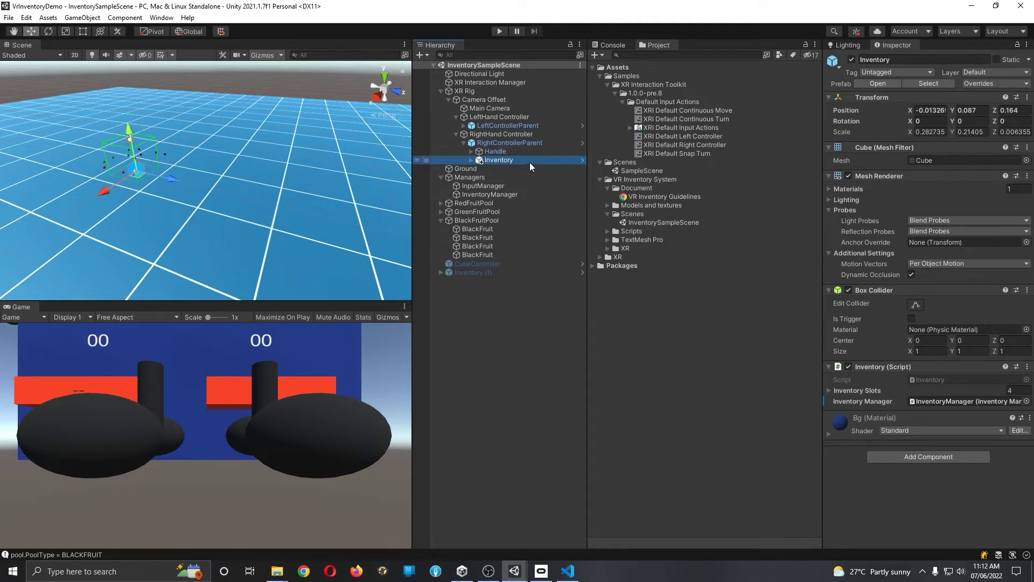
pyautogui.click(471, 160)
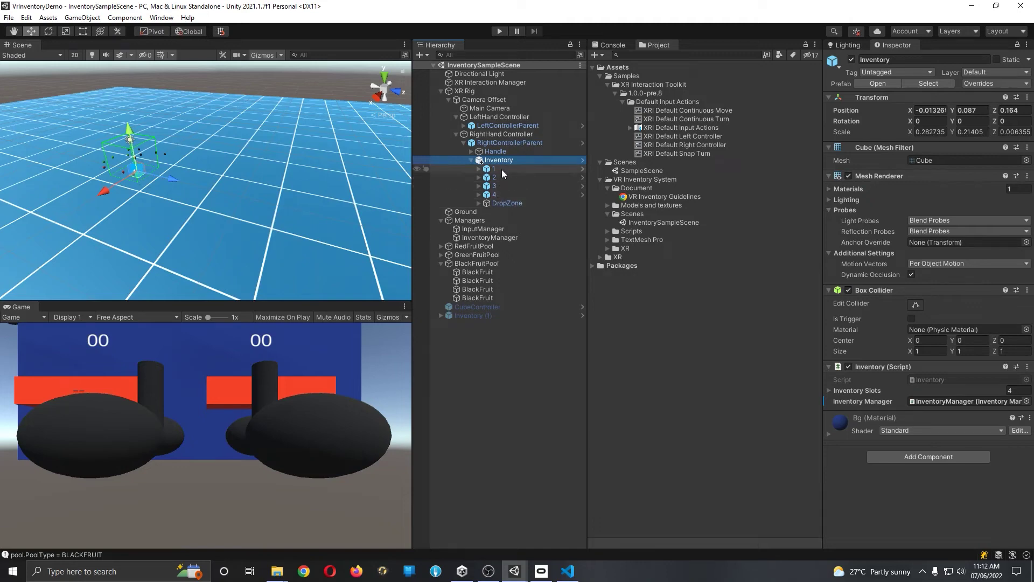
pyautogui.doubleClick(503, 170)
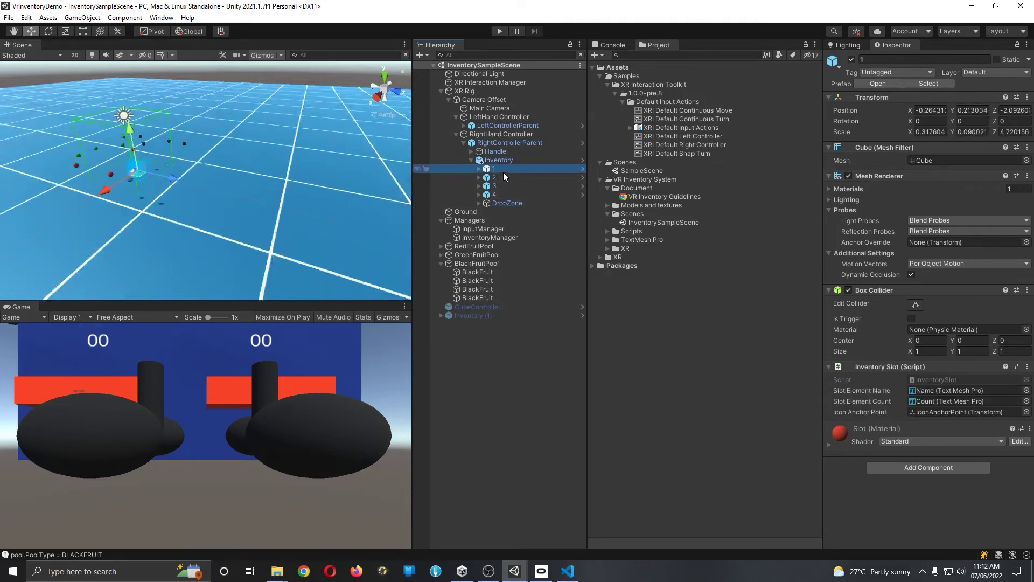
pyautogui.scroll(-8, 219, 199)
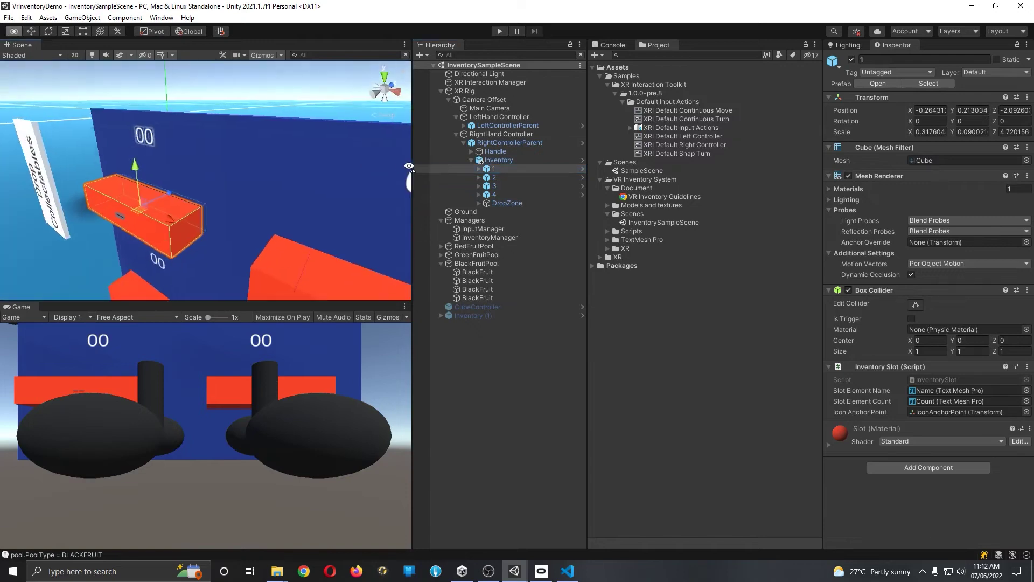
pyautogui.scroll(10, 231, 196)
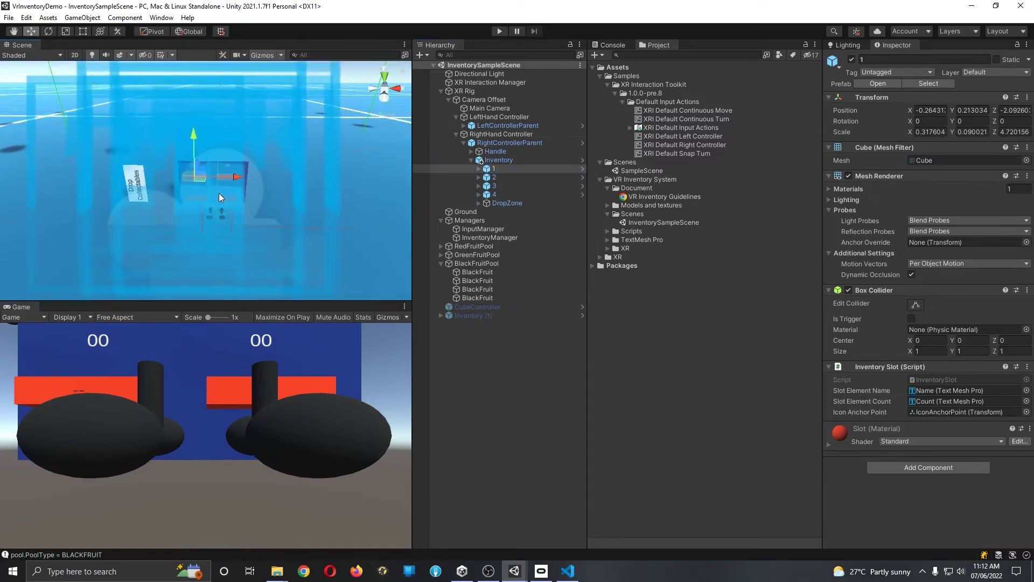
pyautogui.keyDown('alt'); pyautogui.moveTo(231, 201); pyautogui.dragTo(341, 219); pyautogui.keyUp('alt')
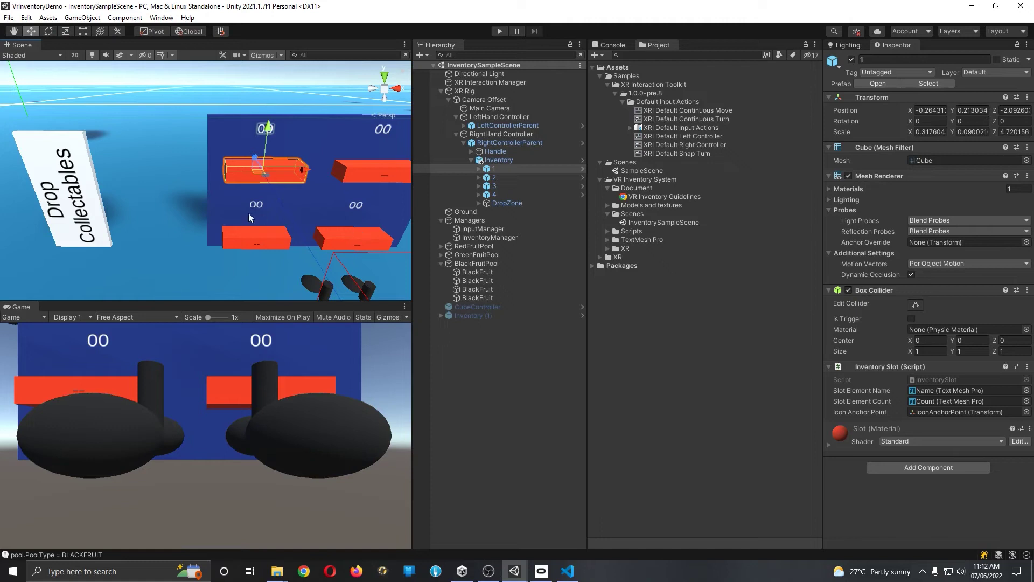
pyautogui.keyDown('alt'); pyautogui.moveTo(294, 199); pyautogui.dragTo(261, 198); pyautogui.keyUp('alt')
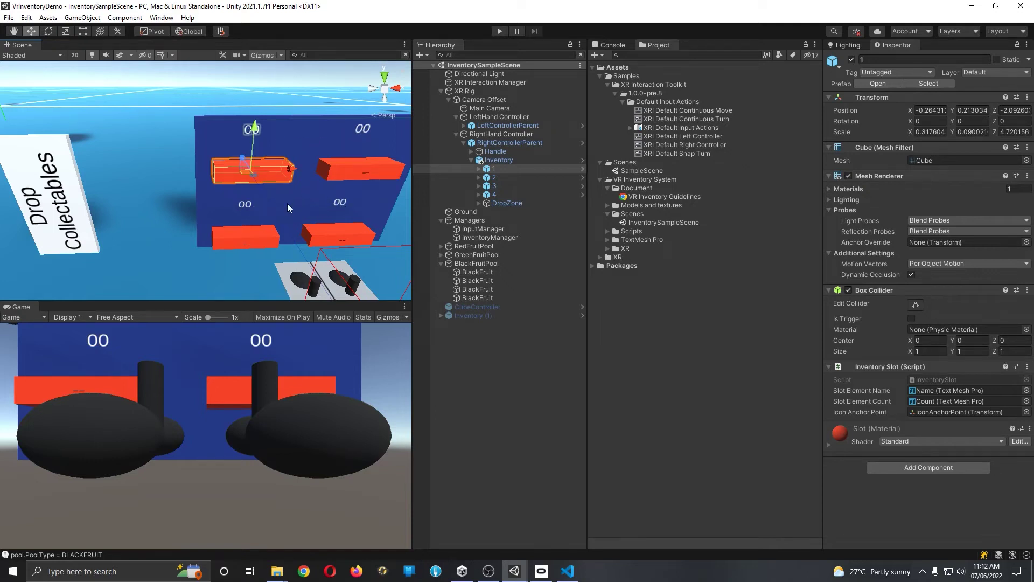
pyautogui.moveTo(126, 205); pyautogui.dragTo(76, 185, button='right')
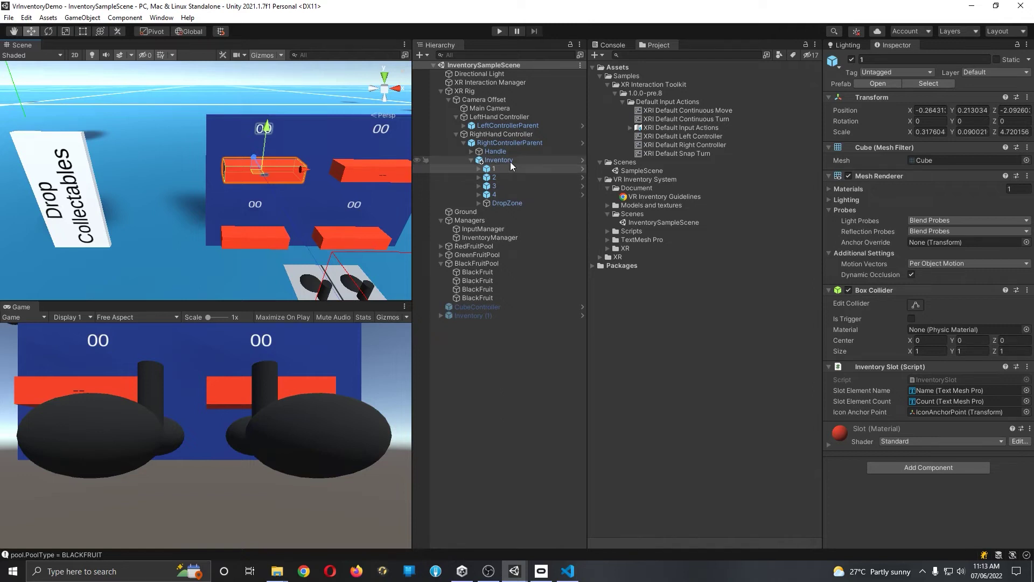
# Step: Highlight inventory slots 1 to 4 together, then review the Inventory Slots list in the Inventory script
pyautogui.keyDown('shift'); pyautogui.click(502, 194); pyautogui.keyUp('shift')
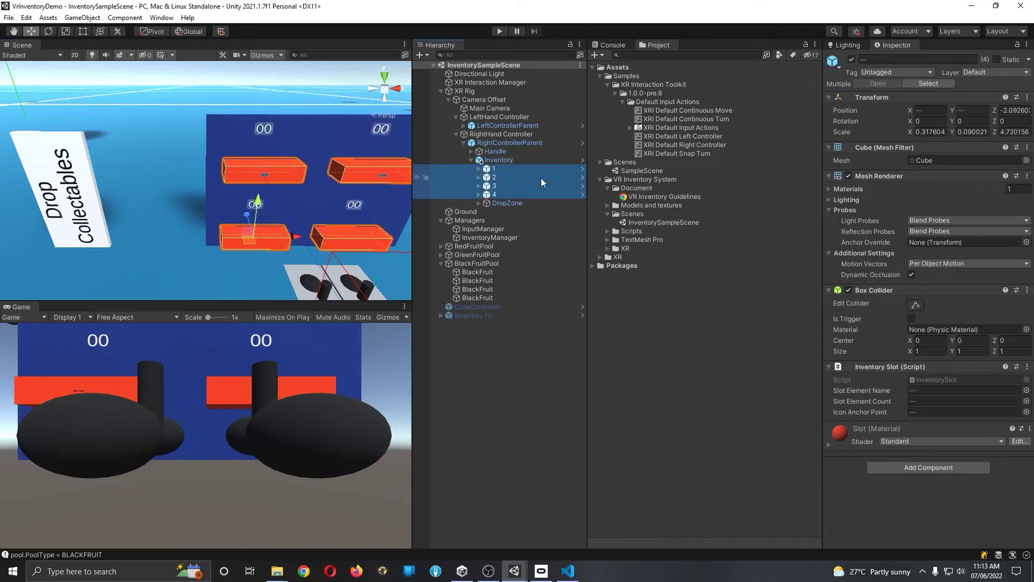
pyautogui.click(518, 161)
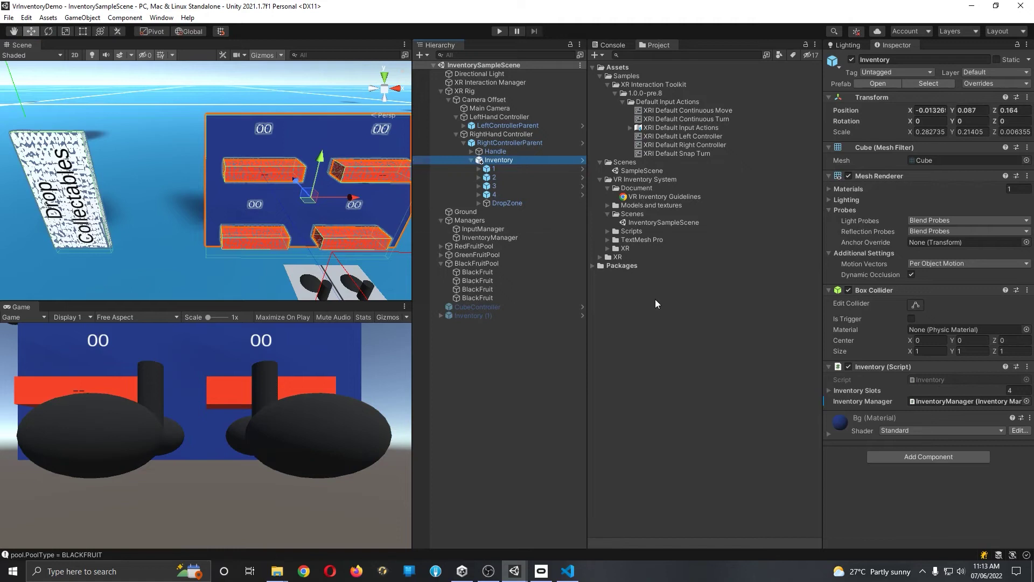
pyautogui.click(830, 391)
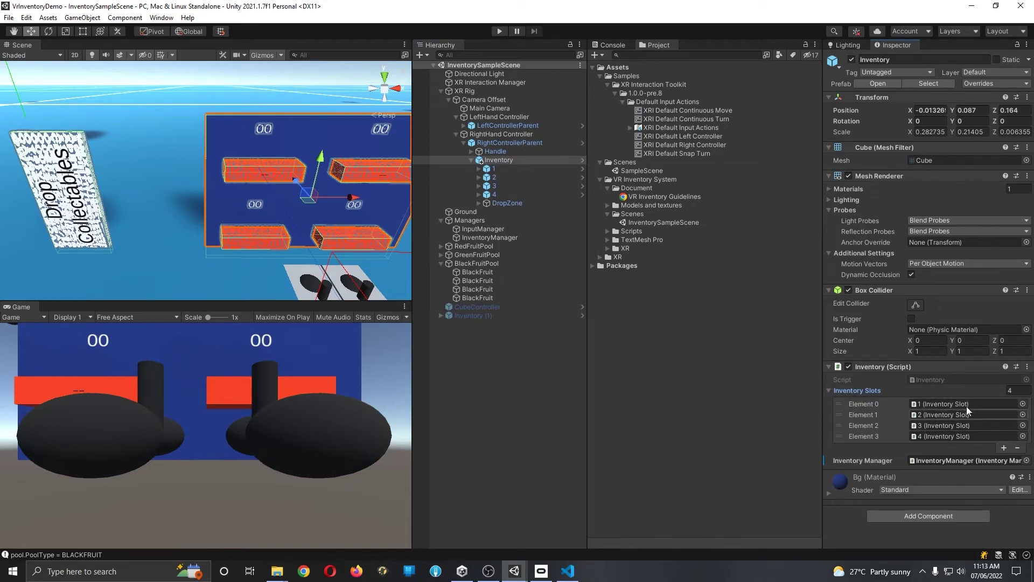
# Step: Inspect DropZone's Inventory Drop Area script and the InventoryManager object it references
pyautogui.click(515, 203)
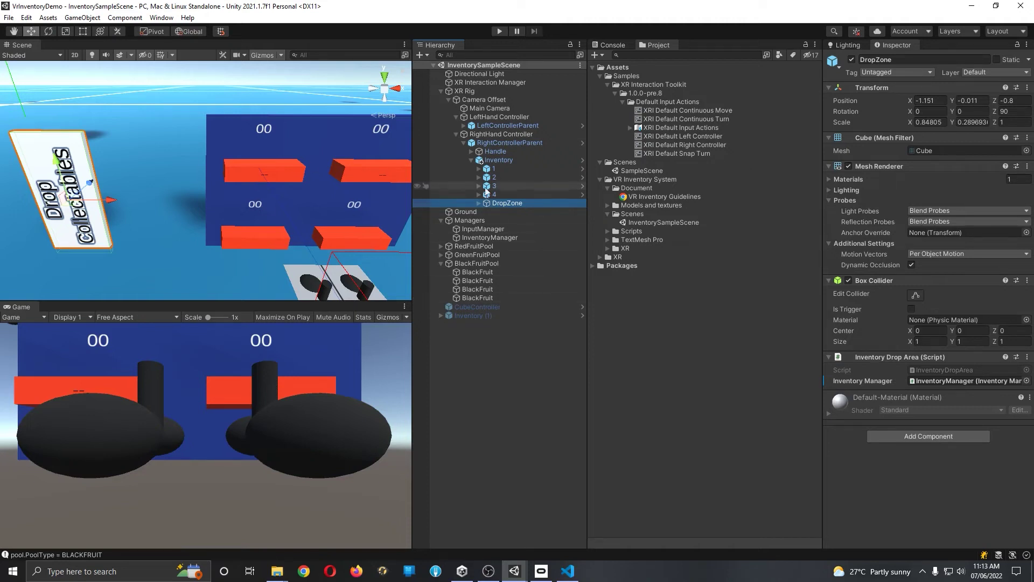
pyautogui.click(515, 237)
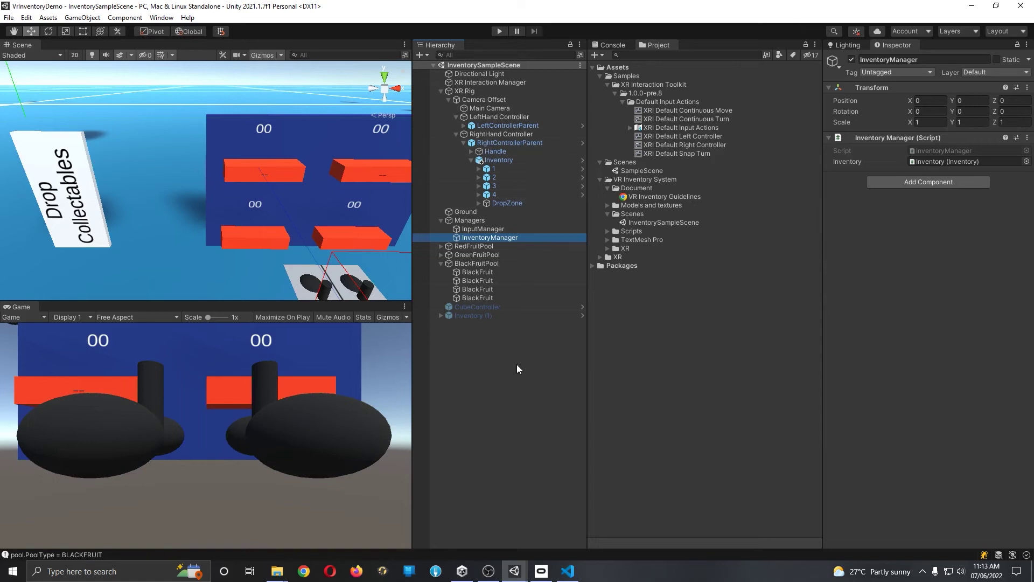
pyautogui.keyDown('alt'); pyautogui.moveTo(260, 186); pyautogui.dragTo(173, 152); pyautogui.keyUp('alt')
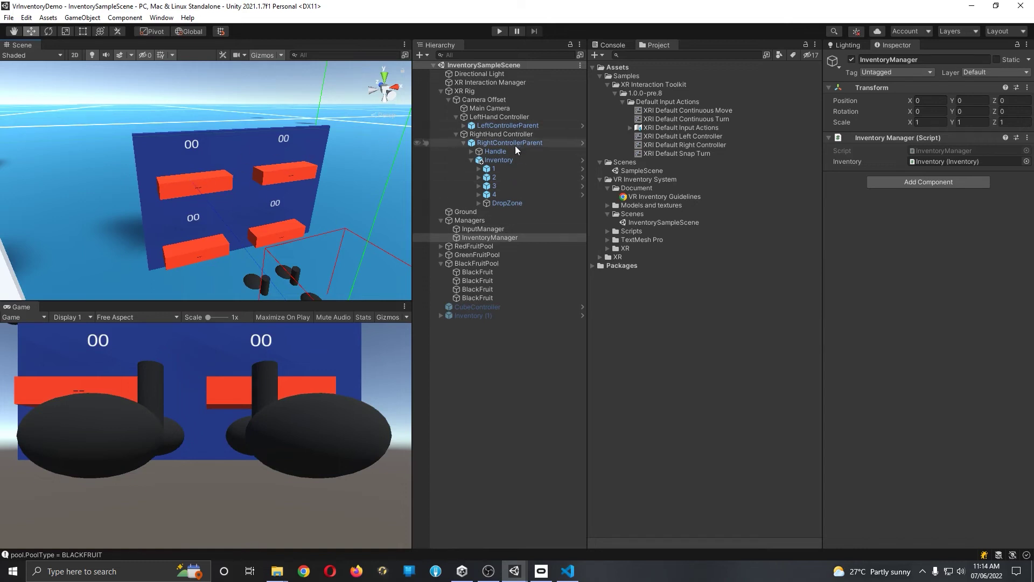
# Step: Review how the Inventory, DropZone and InventoryManager objects reference one another in their scripts
pyautogui.click(517, 161)
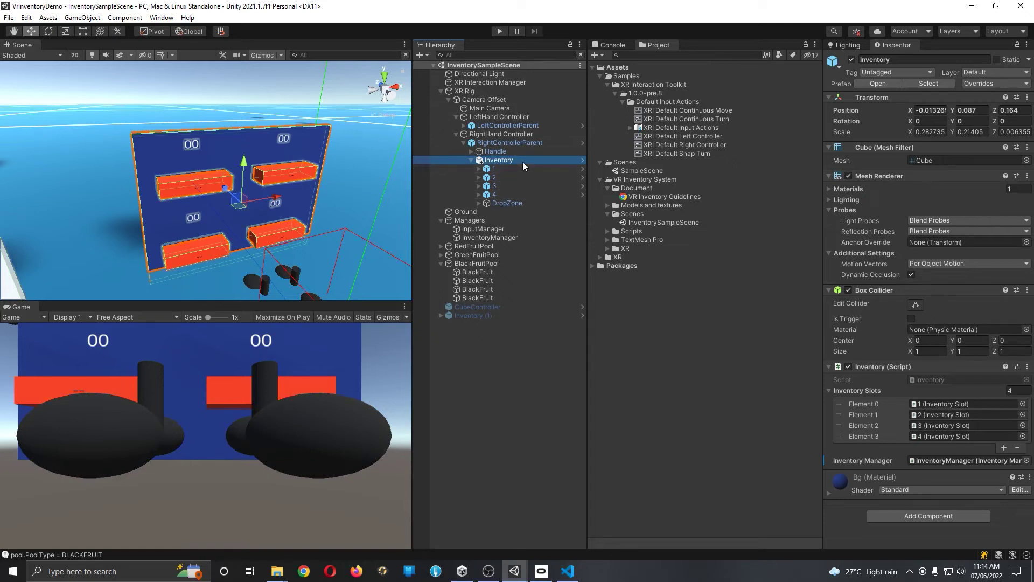
pyautogui.click(957, 414)
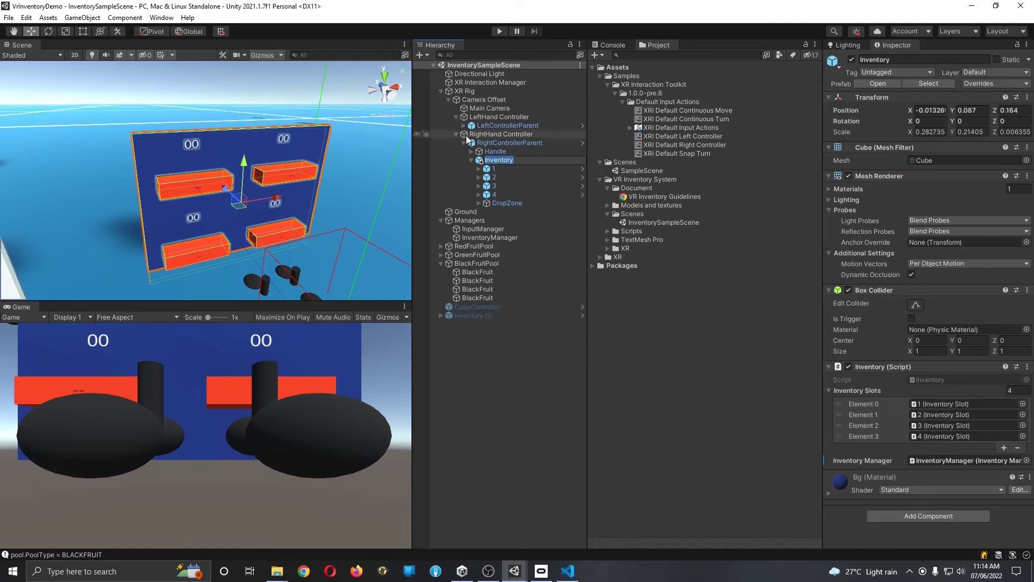
pyautogui.click(522, 204)
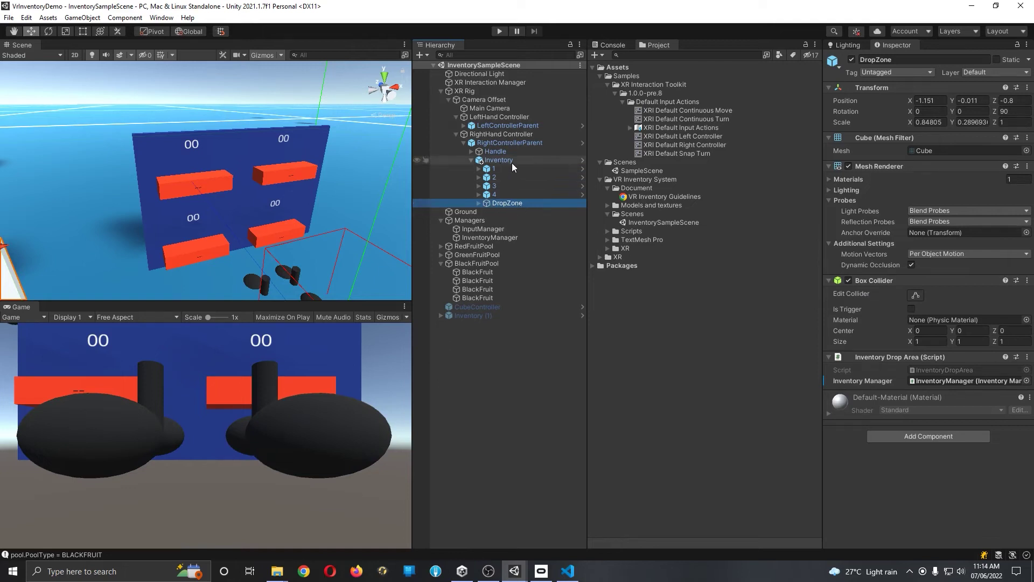
pyautogui.click(498, 238)
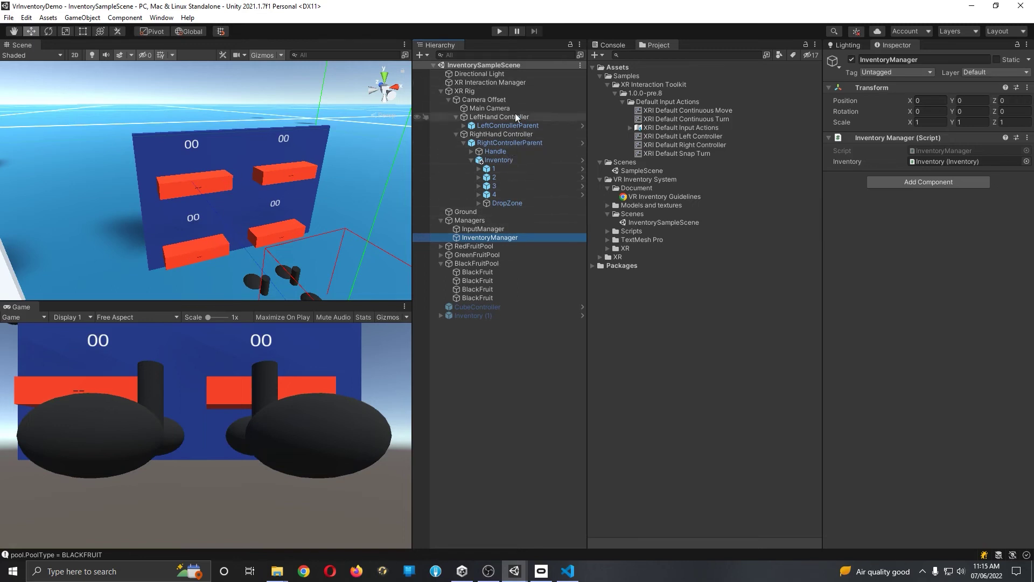
# Step: Expand RedFruitPool, GreenFruitPool and BlackFruitPool to list the fruit objects in each pool
pyautogui.click(440, 263)
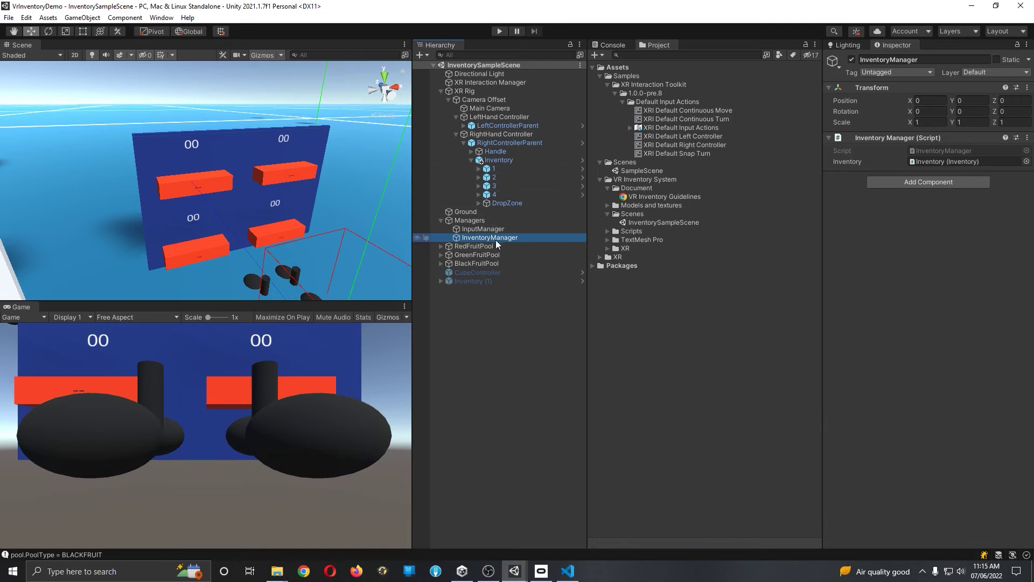
pyautogui.click(440, 247)
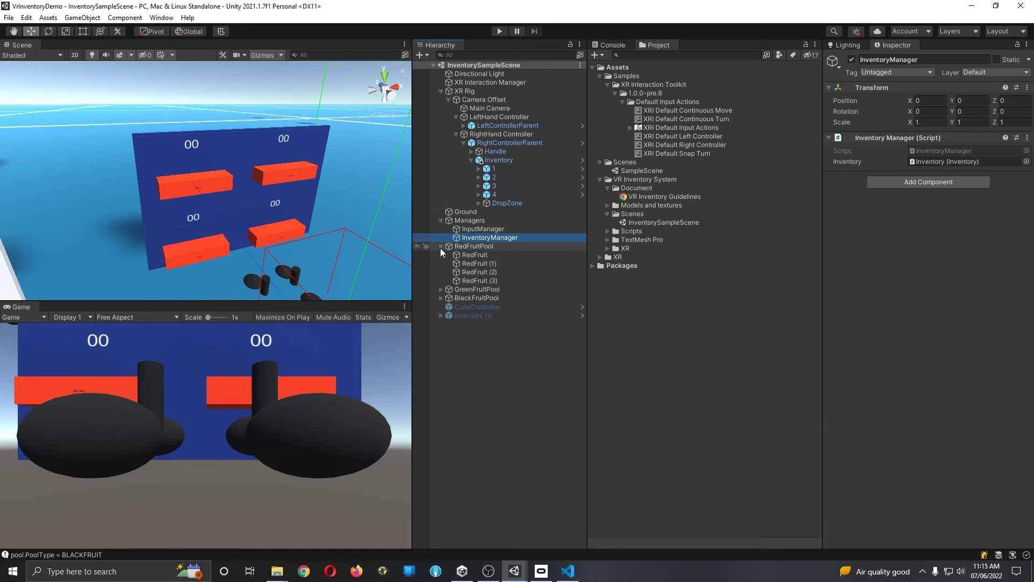
pyautogui.click(441, 289)
pyautogui.click(441, 333)
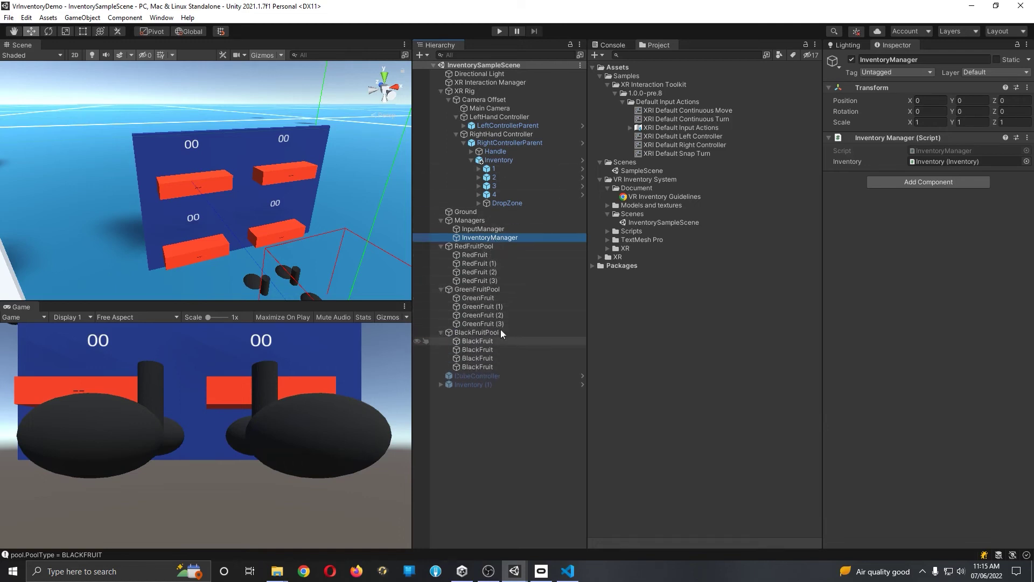
# Step: Inspect RedFruitPool and its first RedFruit object, including the collider, Rigidbody and Red Fruit script settings
pyautogui.click(482, 255)
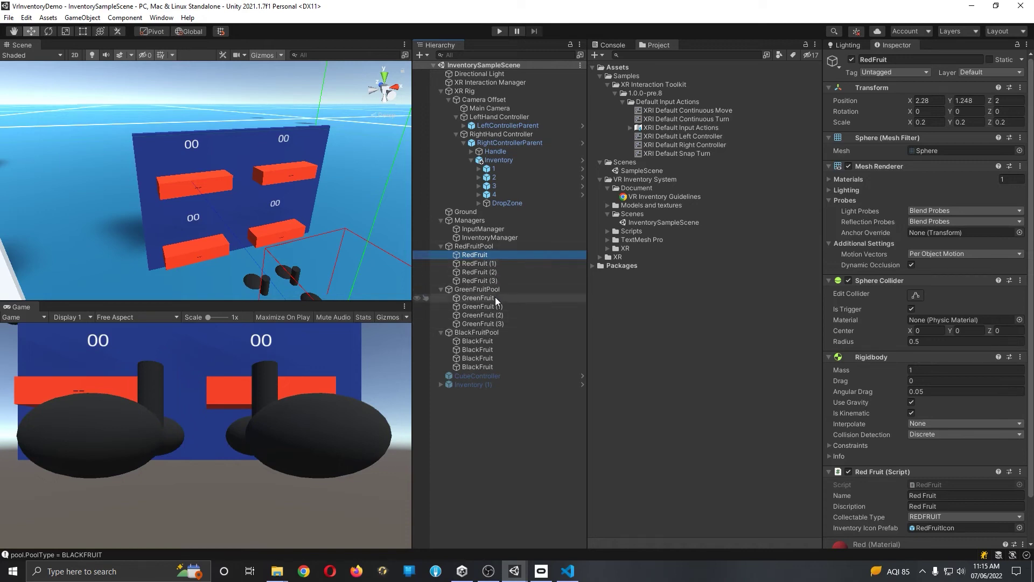
pyautogui.click(489, 247)
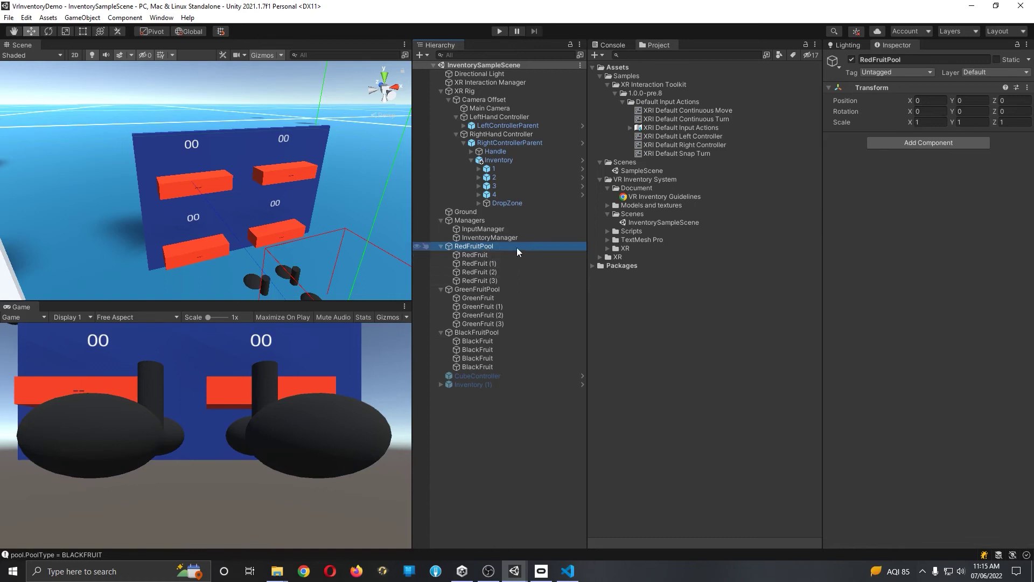
pyautogui.click(486, 255)
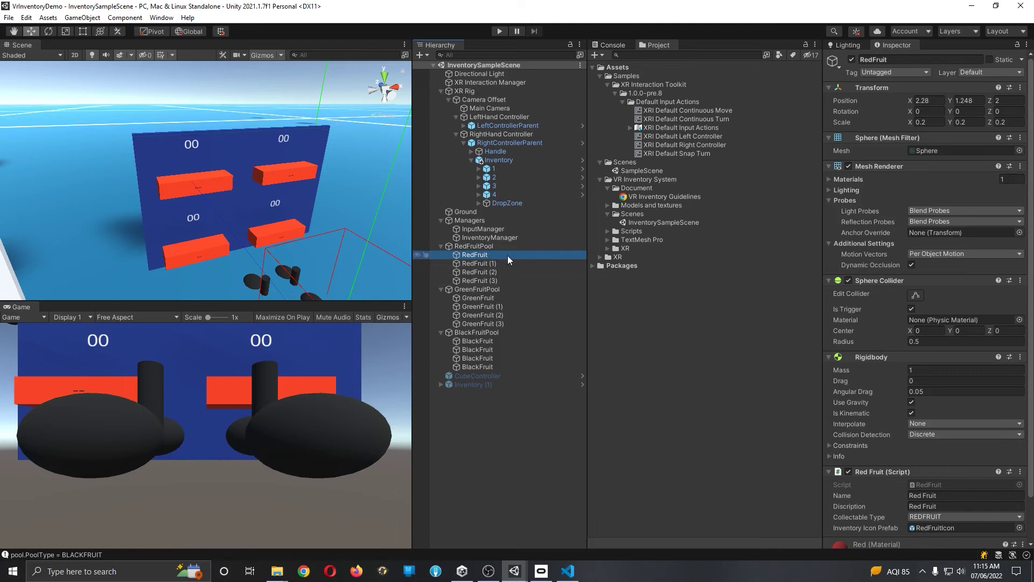
pyautogui.scroll(-3, 948, 331)
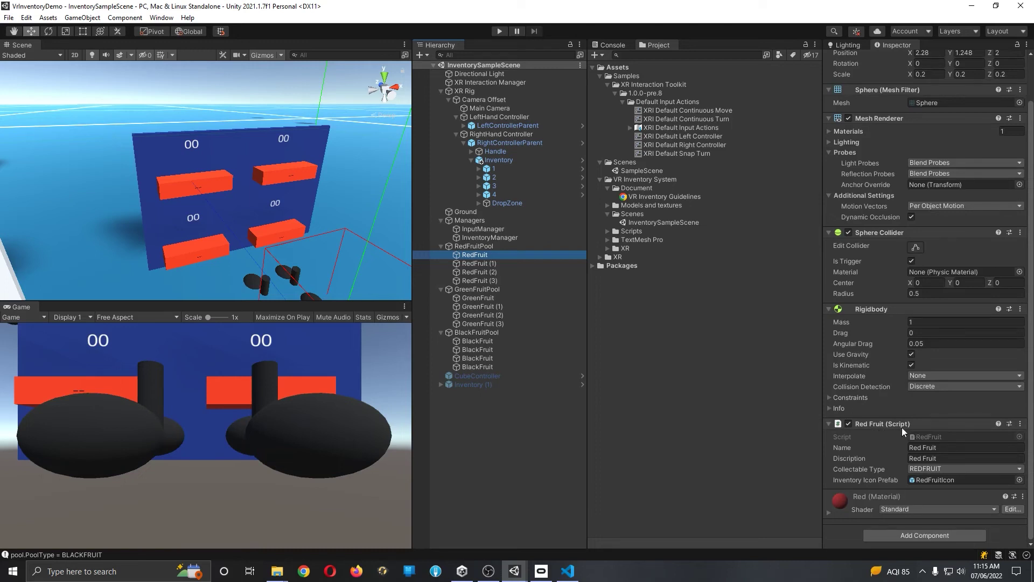
# Step: Review the Red Fruit script's fields on RedFruit and locate its RedFruitIcon prefab among the project assets
pyautogui.click(930, 459)
pyautogui.click(913, 447)
pyautogui.click(937, 482)
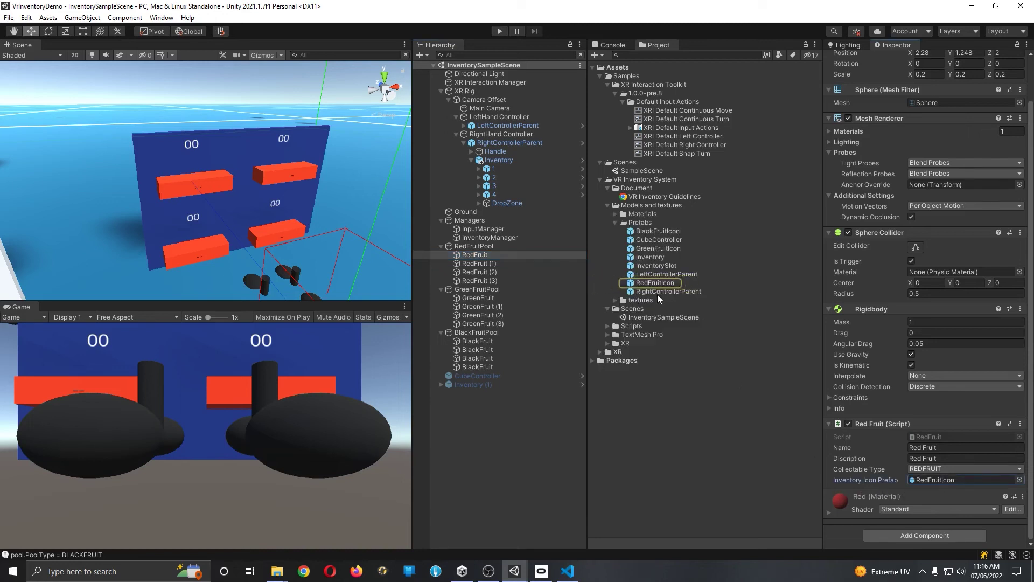
# Step: Focus on RedFruit in the scene and add the RedFruitIcon prefab to RedFruitPool, directly above RedFruit
pyautogui.doubleClick(493, 255)
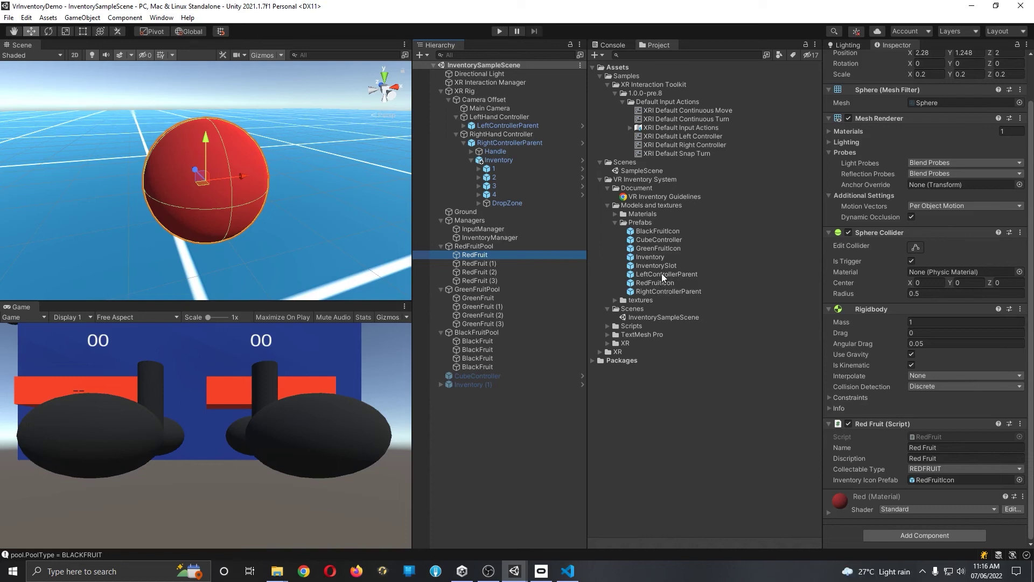
pyautogui.moveTo(658, 282); pyautogui.dragTo(479, 259)
pyautogui.click(479, 264)
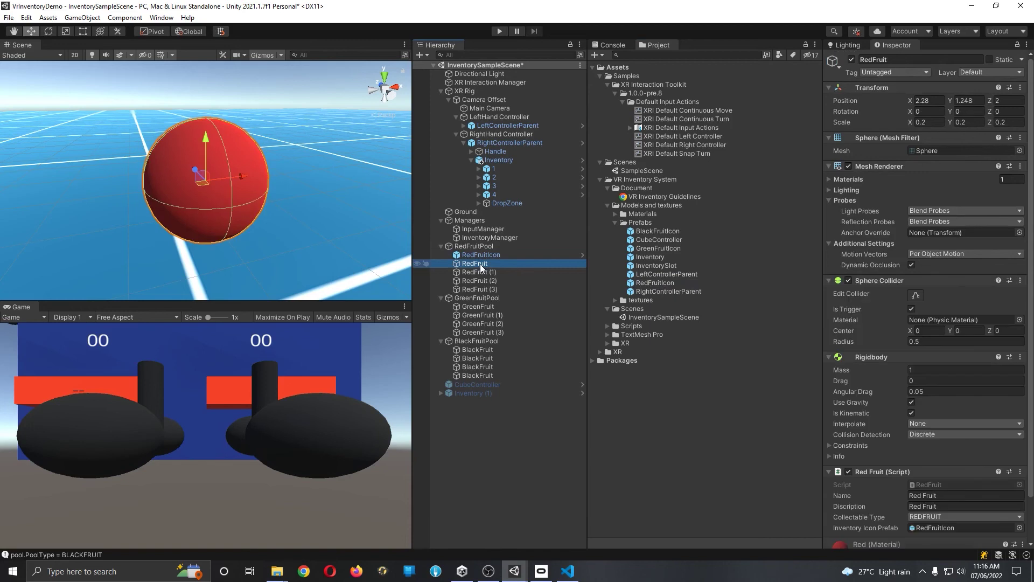
pyautogui.click(493, 256)
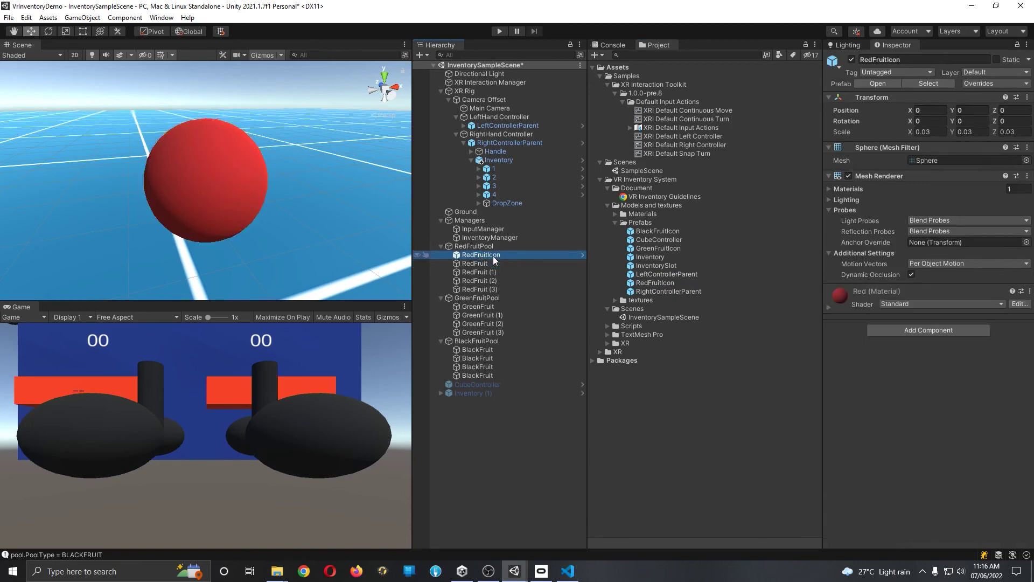
# Step: Copy RedFruit's position onto RedFruitIcon and shift the icon along X to about 2.474, beside the fruit
pyautogui.click(506, 260)
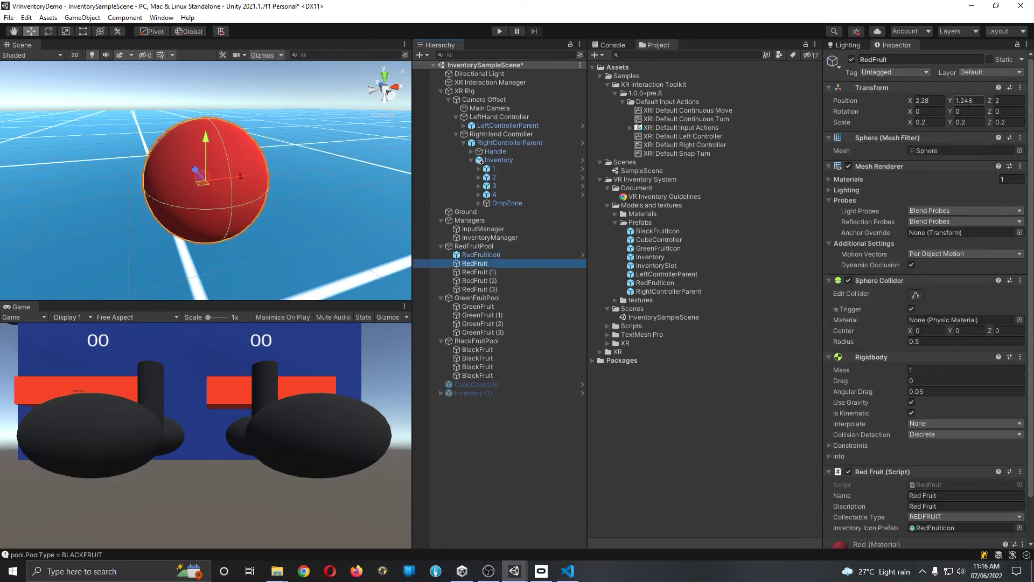
pyautogui.click(1019, 87)
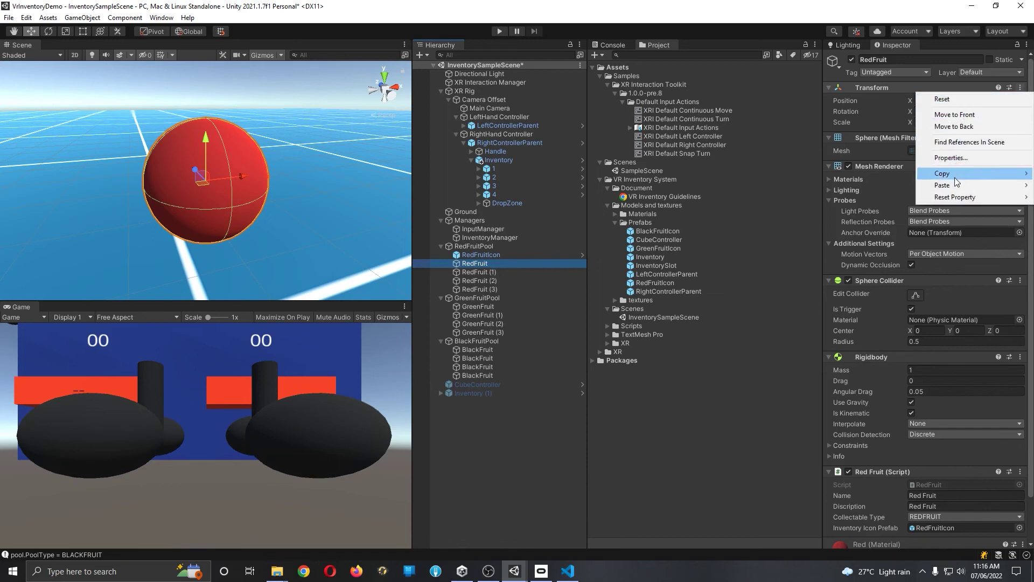
pyautogui.moveTo(958, 175)
pyautogui.click(868, 174)
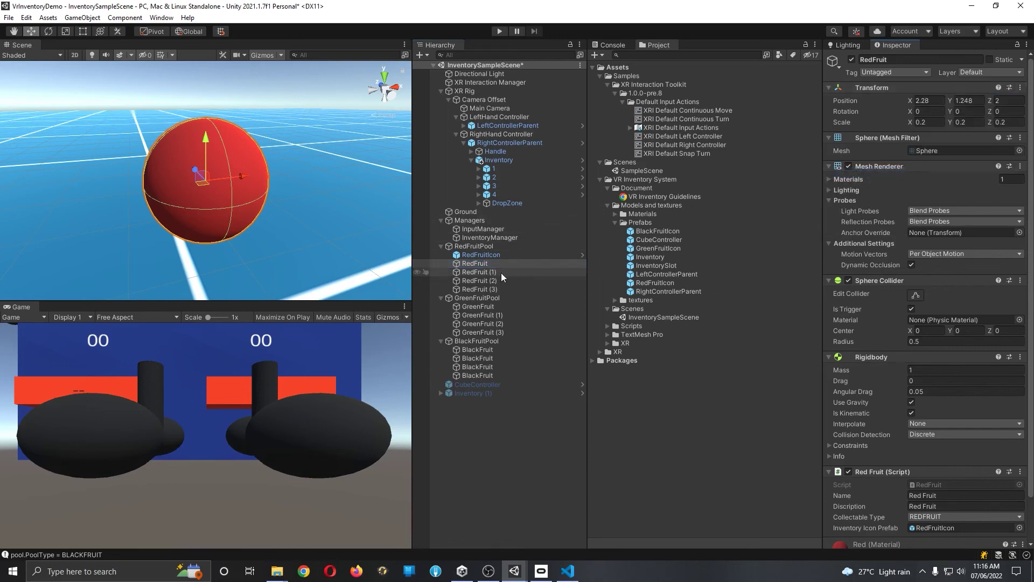
pyautogui.click(481, 255)
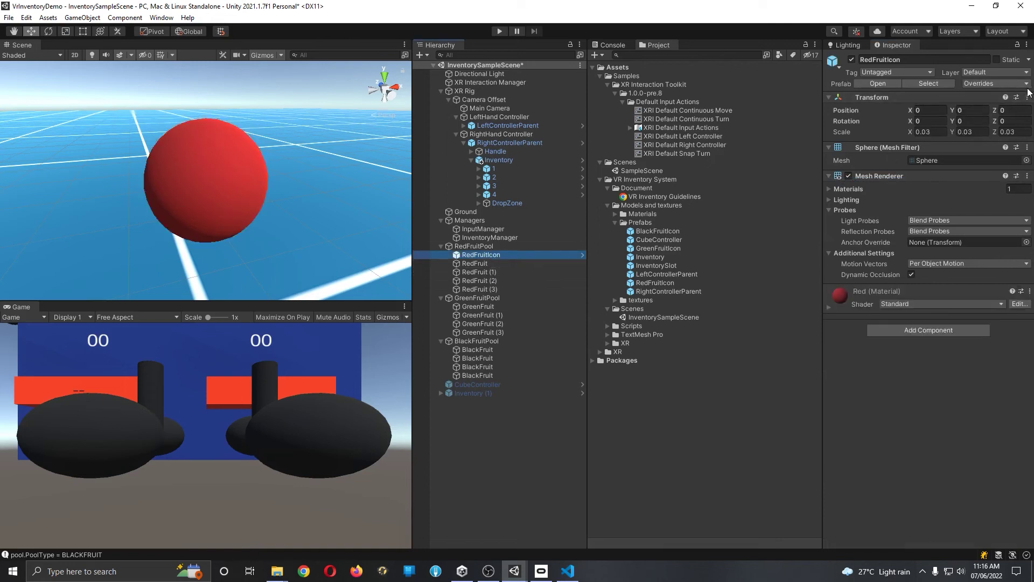
pyautogui.click(1028, 98)
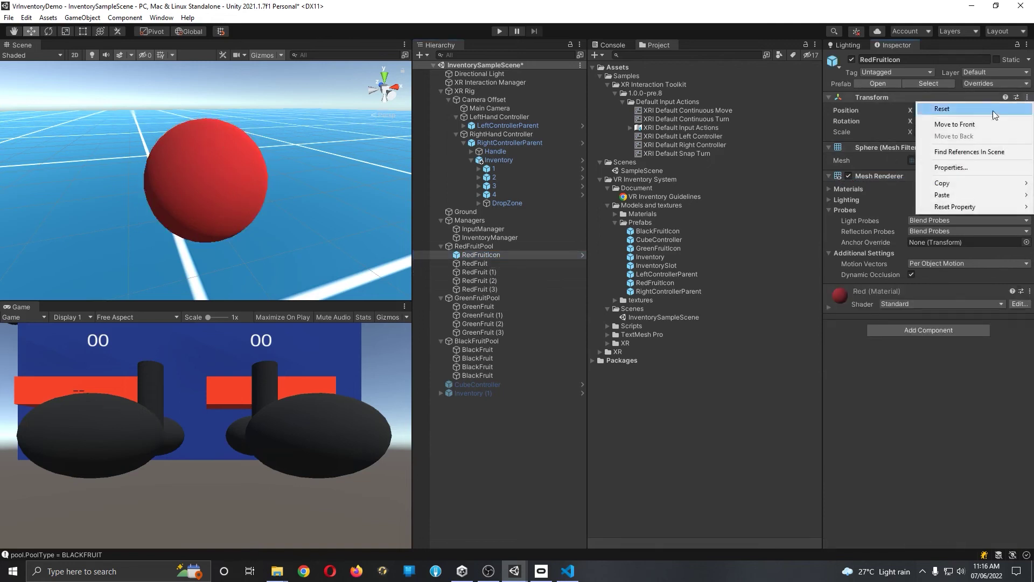
pyautogui.moveTo(958, 194)
pyautogui.click(880, 197)
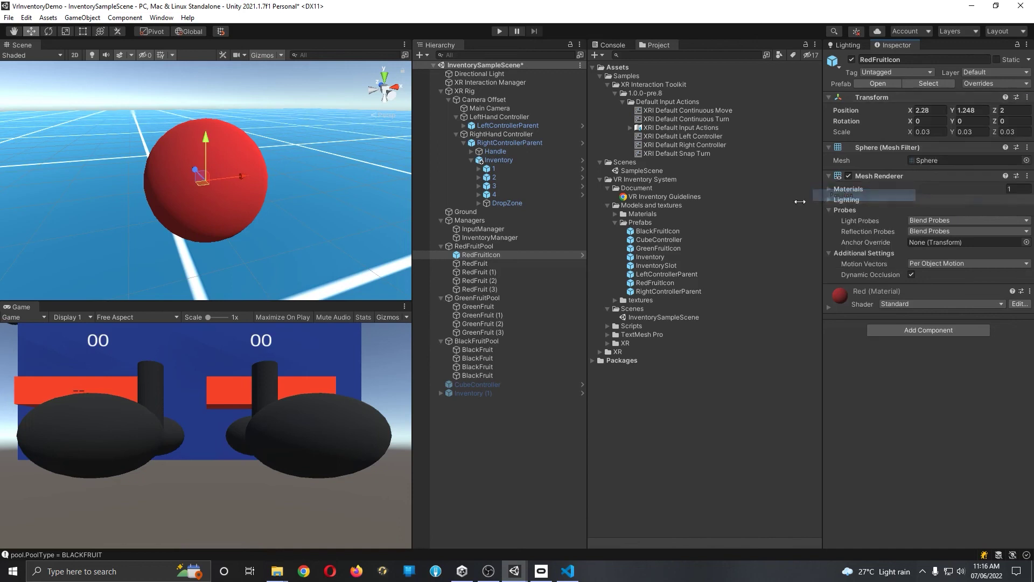
pyautogui.moveTo(262, 171); pyautogui.dragTo(330, 168)
pyautogui.moveTo(313, 213); pyautogui.dragTo(234, 224, button='middle')
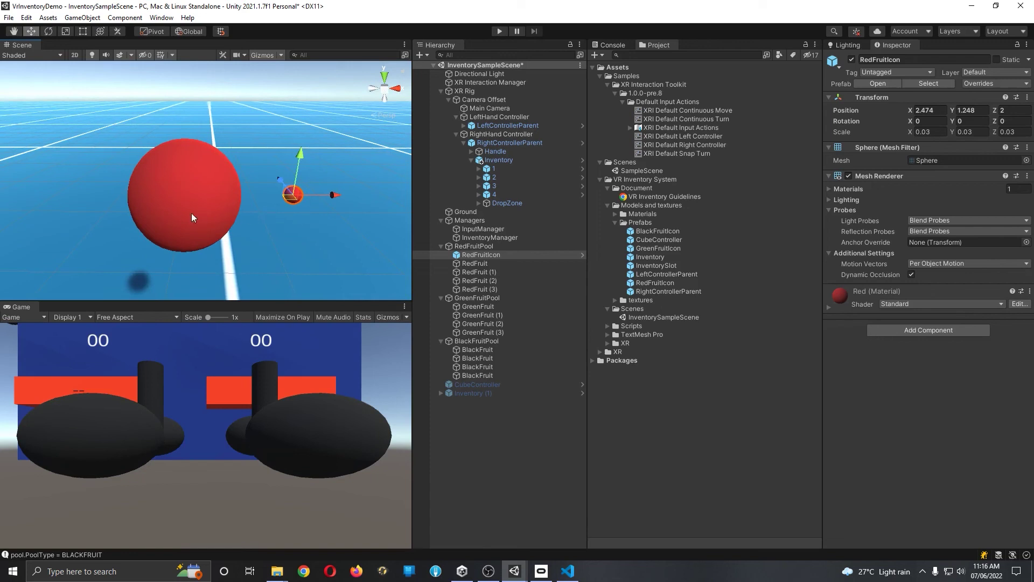
# Step: Compare RedFruit's components with those of RedFruitIcon and inspect inventory slot 1, where icons are shown
pyautogui.click(484, 264)
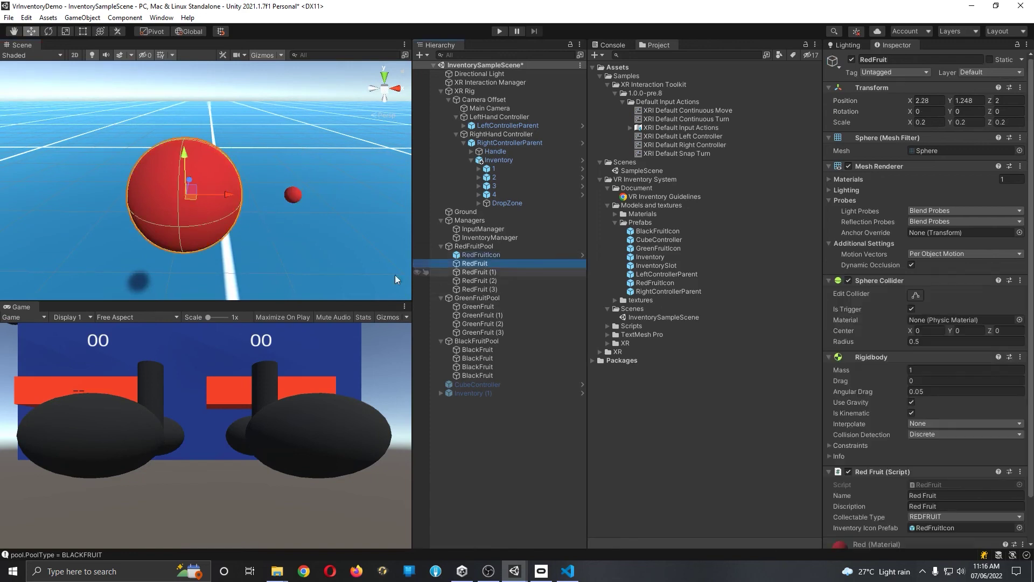
pyautogui.click(505, 256)
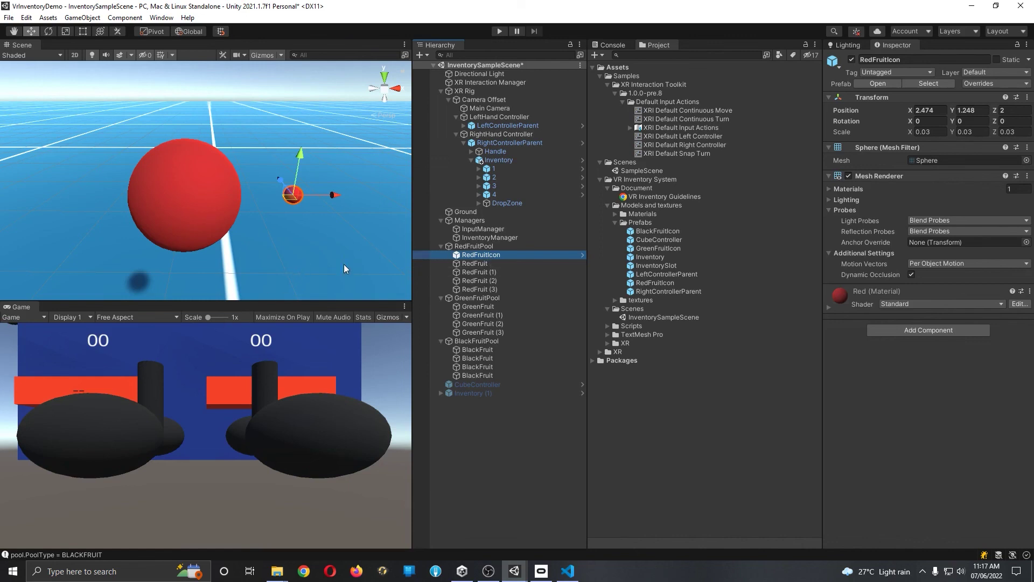
pyautogui.doubleClick(504, 170)
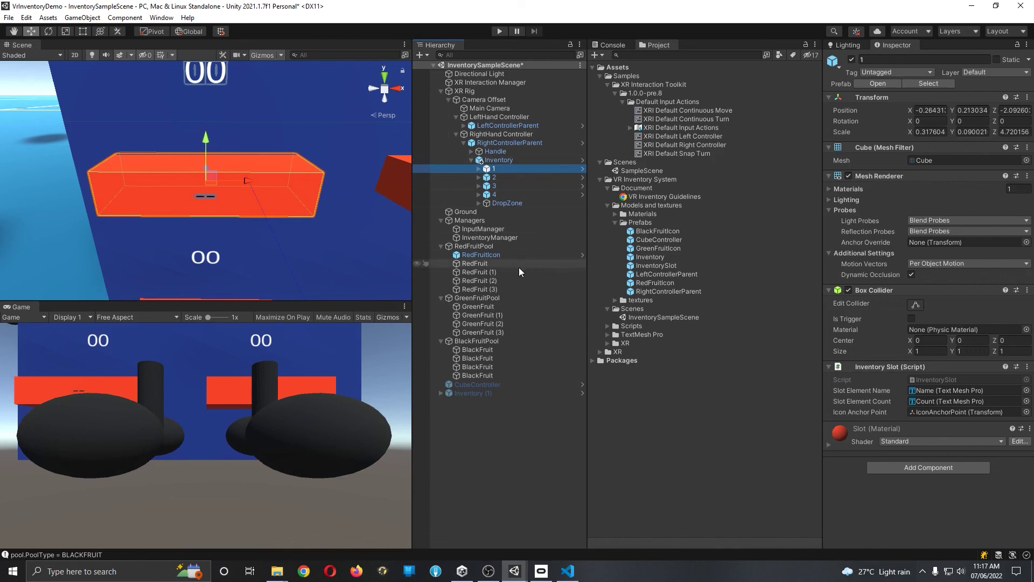
# Step: Review the fruit script settings shared by all objects in the red, green and black pools, including collectable type and icon prefab
pyautogui.click(492, 263)
pyautogui.keyDown('shift'); pyautogui.click(499, 288); pyautogui.keyUp('shift')
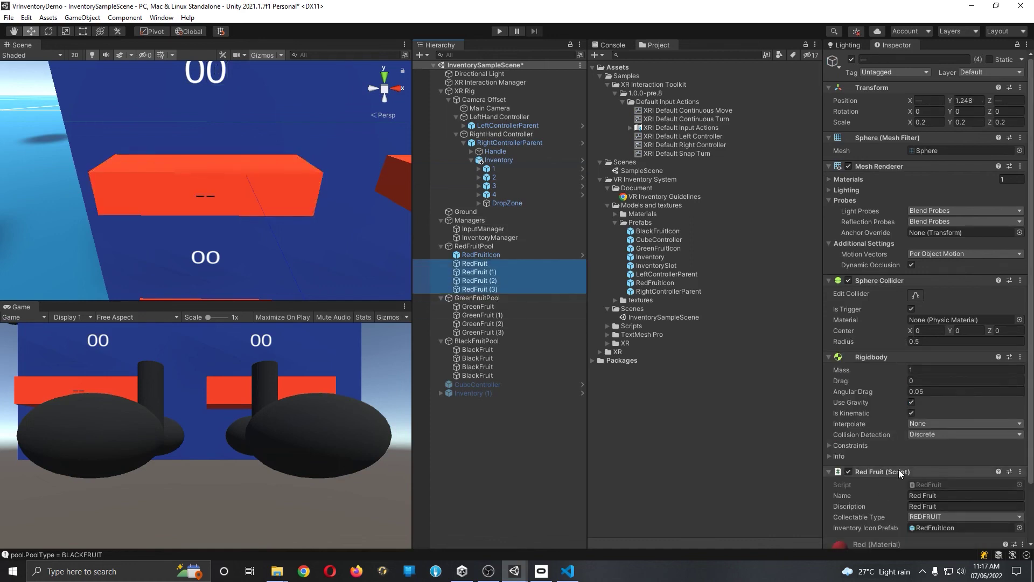
pyautogui.scroll(-3, 893, 417)
pyautogui.click(477, 306)
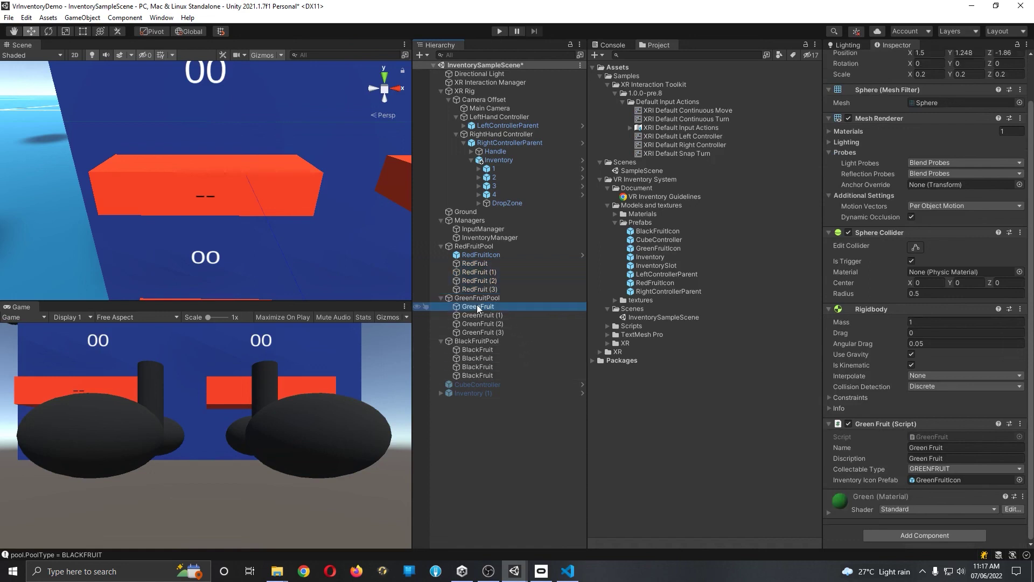
pyautogui.keyDown('shift'); pyautogui.click(496, 333); pyautogui.keyUp('shift')
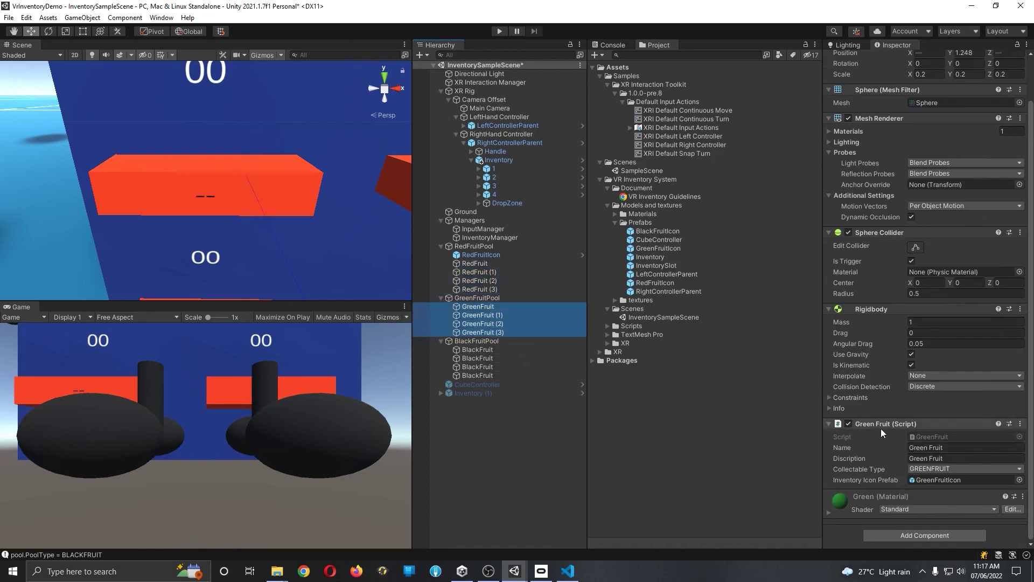
pyautogui.click(493, 349)
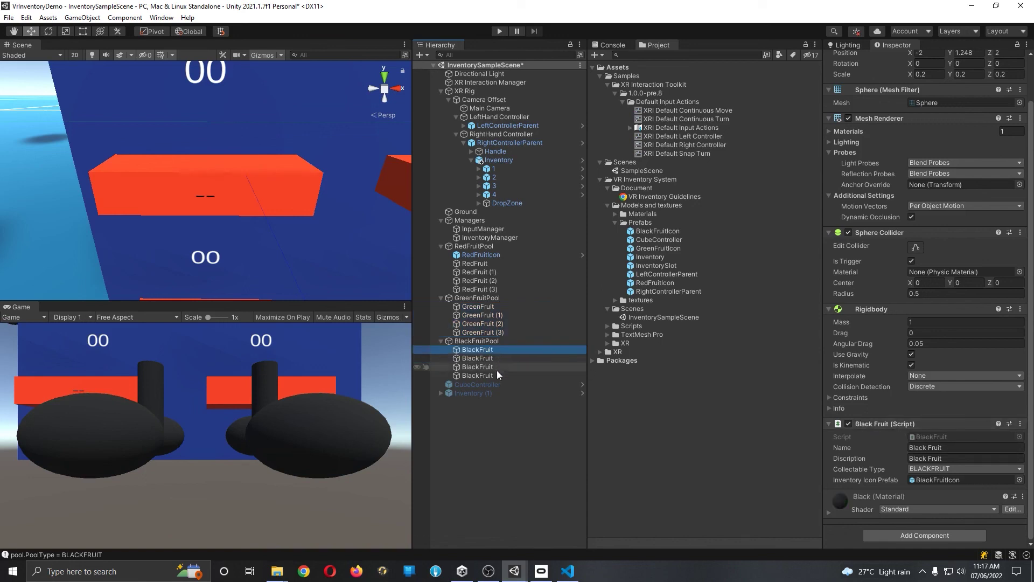
pyautogui.keyDown('shift'); pyautogui.click(496, 375); pyautogui.keyUp('shift')
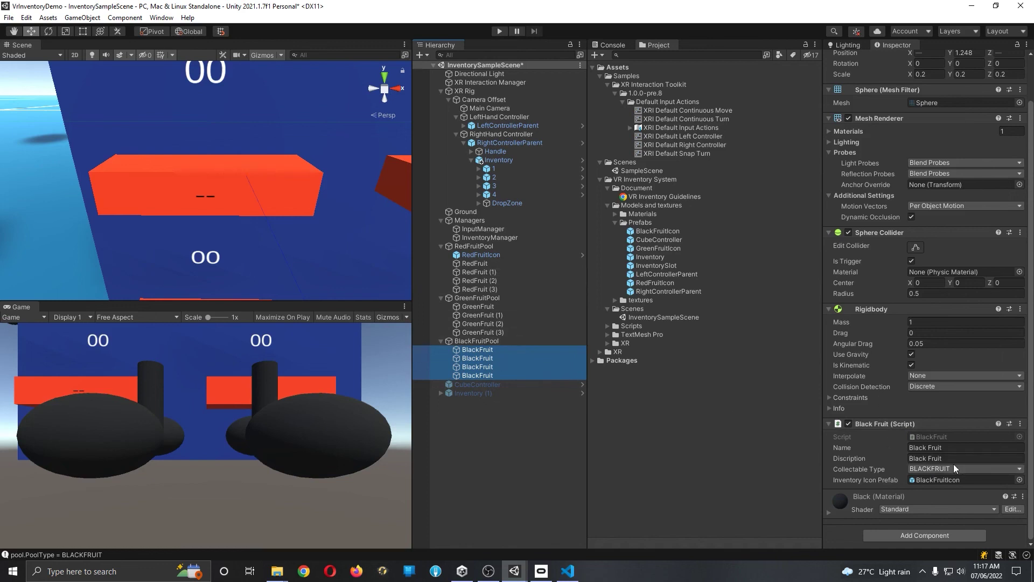
pyautogui.click(912, 448)
pyautogui.click(490, 486)
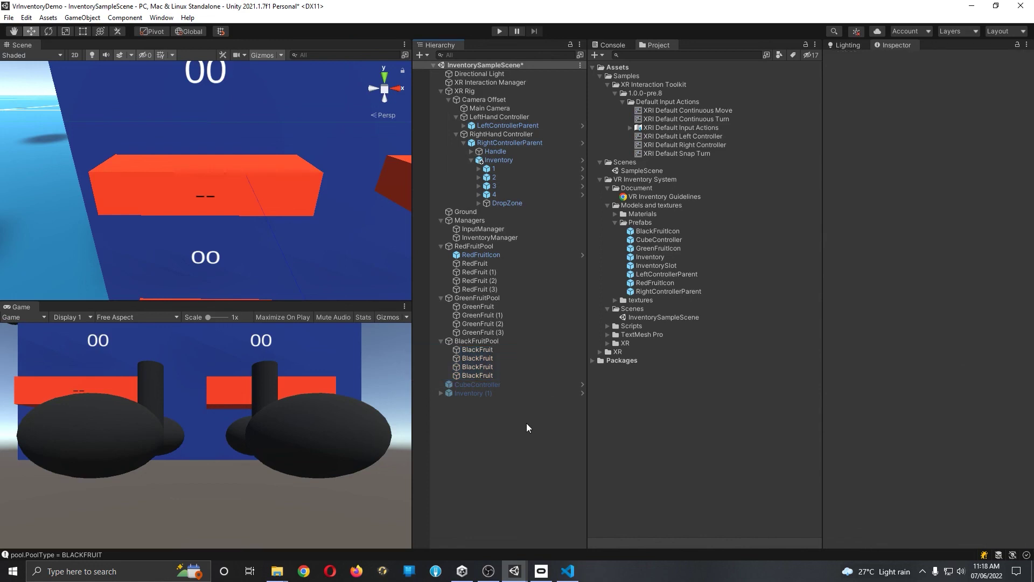